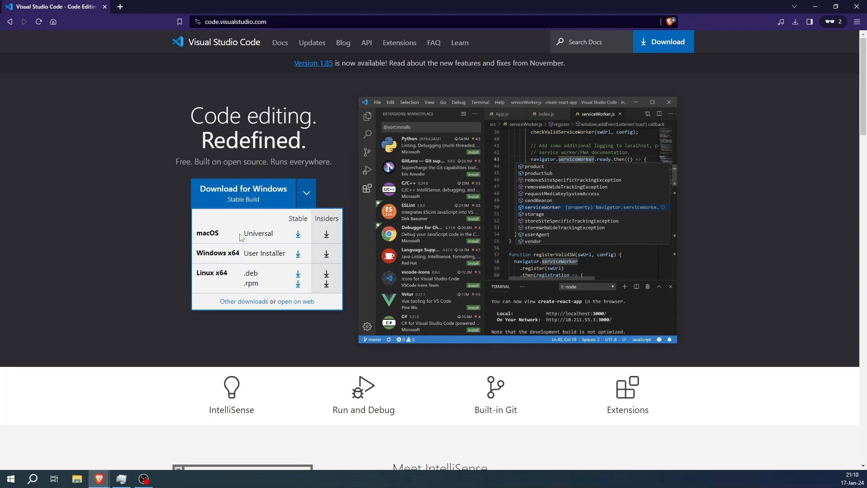
Download the stable Windows x64 User Installer and save VSCodeUserSetup-x64-1.85.1 to the Desktop
{"action": "left_click", "coordinate": [299, 255]}
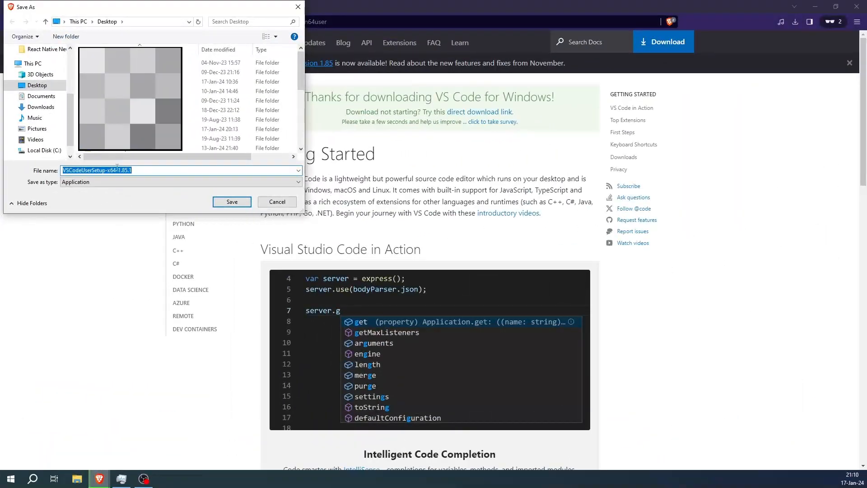
{"action": "left_click", "coordinate": [232, 202]}
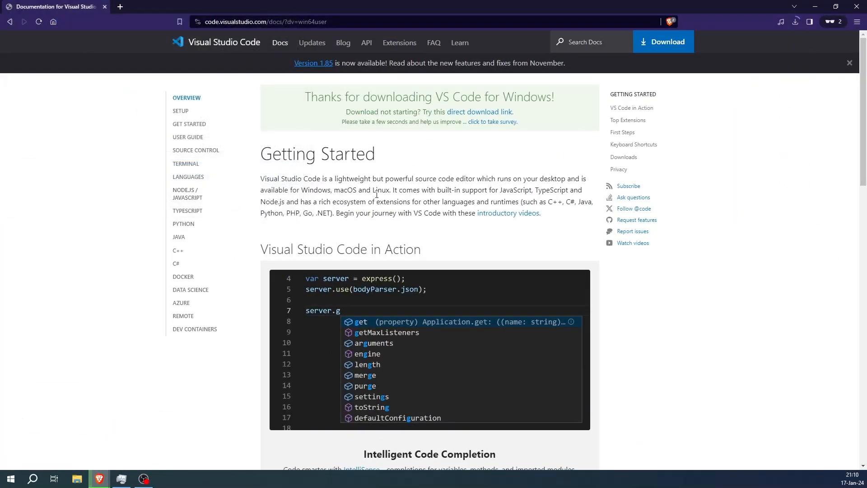
Examine the Getting Started documentation page, including its extensions, first steps, keyboard shortcuts, downloads and privacy sections
{"action": "scroll", "coordinate": [377, 195], "scroll_direction": "down", "scroll_amount": 2}
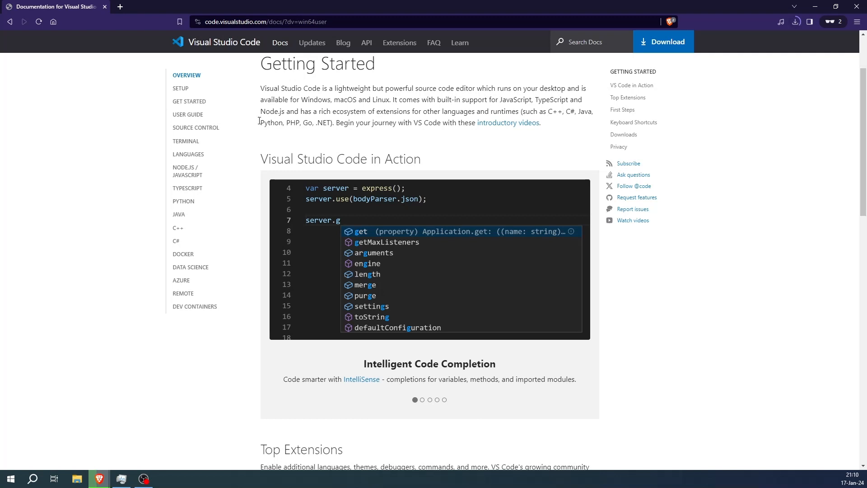
{"action": "scroll", "coordinate": [334, 176], "scroll_direction": "down", "scroll_amount": 2}
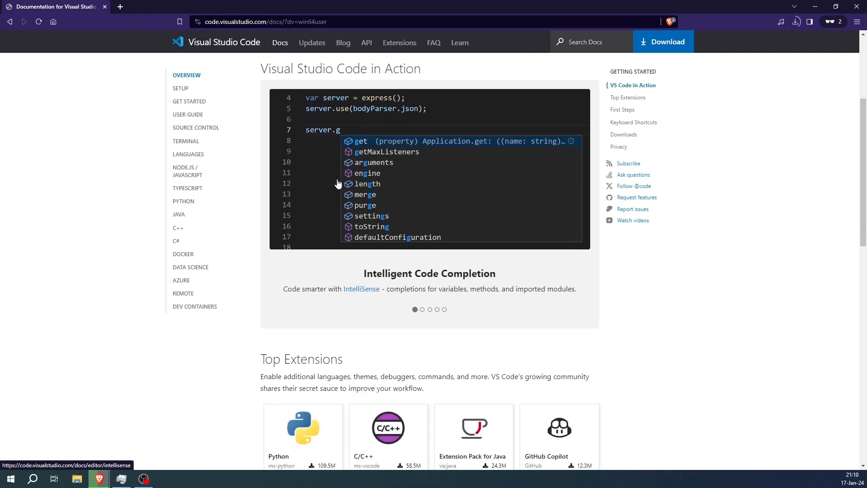
{"action": "scroll", "coordinate": [338, 183], "scroll_direction": "down", "scroll_amount": 4}
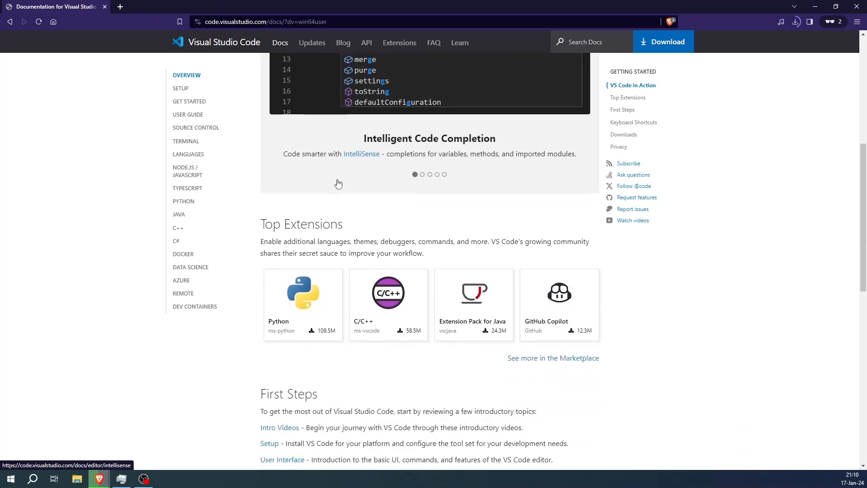
{"action": "scroll", "coordinate": [338, 180], "scroll_direction": "down", "scroll_amount": 5}
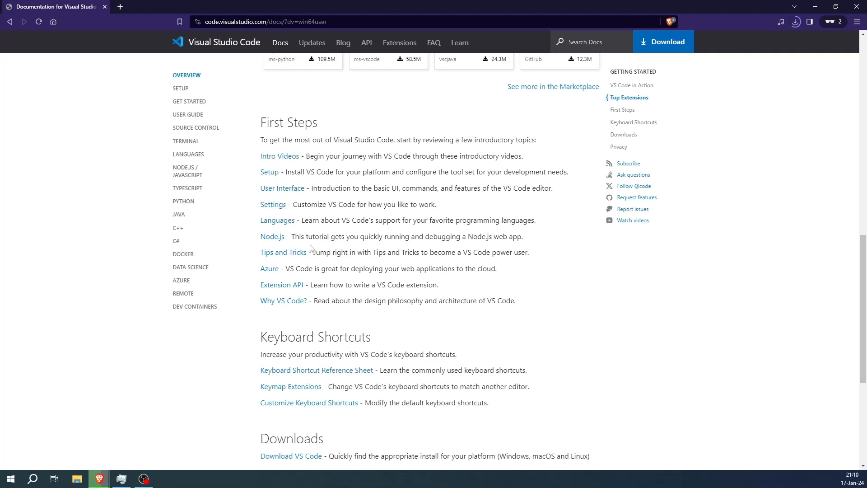
{"action": "scroll", "coordinate": [311, 250], "scroll_direction": "down", "scroll_amount": 3}
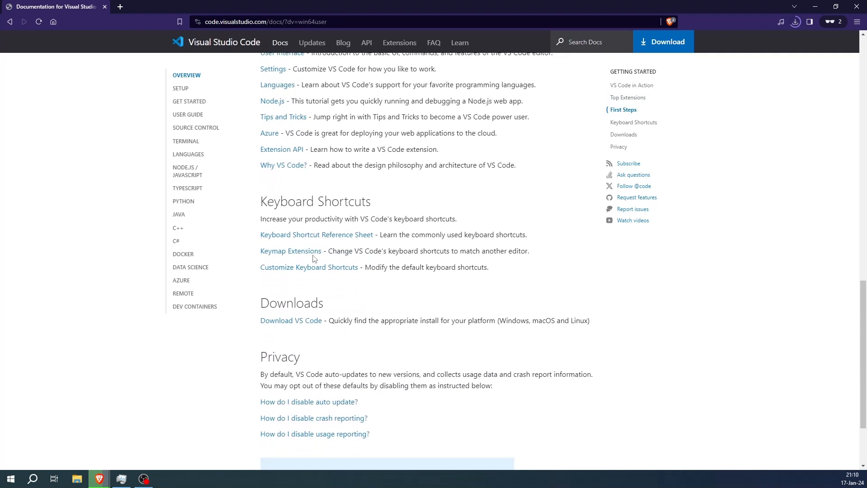
{"action": "scroll", "coordinate": [315, 259], "scroll_direction": "down", "scroll_amount": 3}
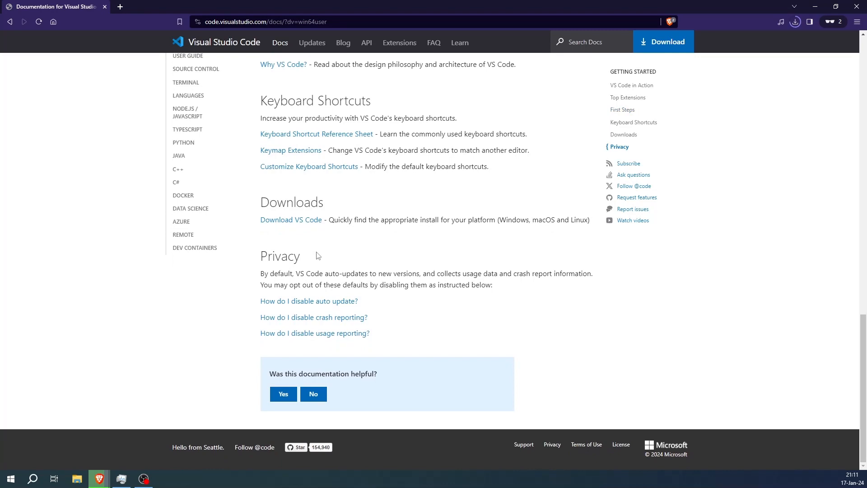
{"action": "scroll", "coordinate": [320, 253], "scroll_direction": "up", "scroll_amount": 15}
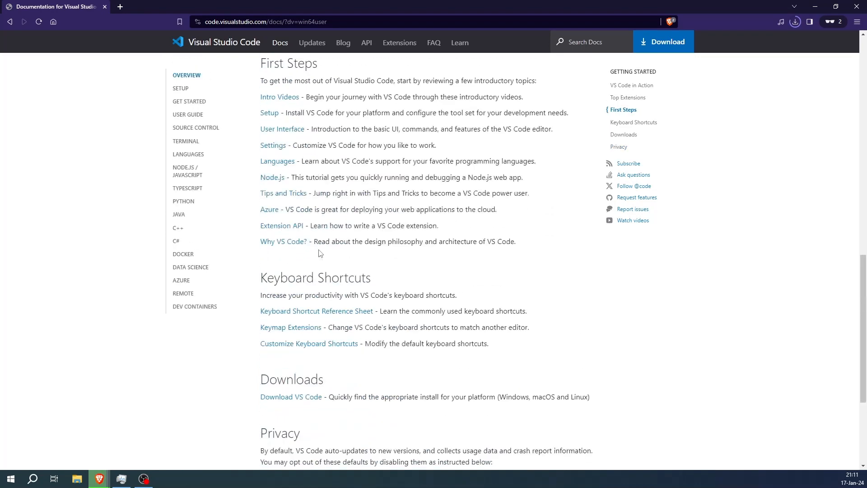
{"action": "scroll", "coordinate": [320, 253], "scroll_direction": "up", "scroll_amount": 4}
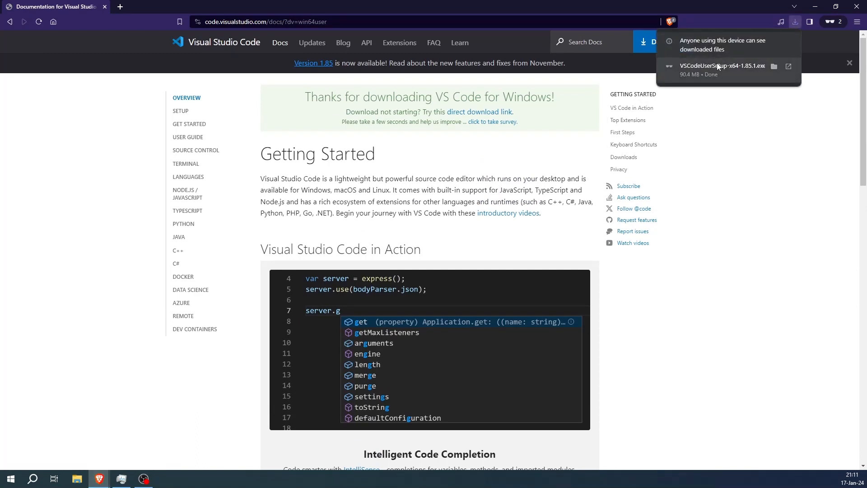
Run the downloaded VSCodeUserSetup-x64-1.85.1.exe installer and accept the license agreement
{"action": "left_click", "coordinate": [714, 67]}
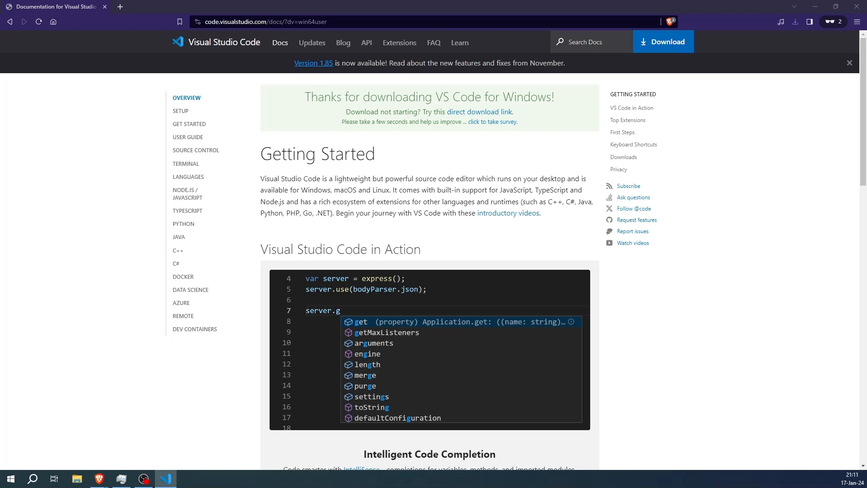
{"action": "left_click_drag", "start_coordinate": [192, 61], "coordinate": [404, 119]}
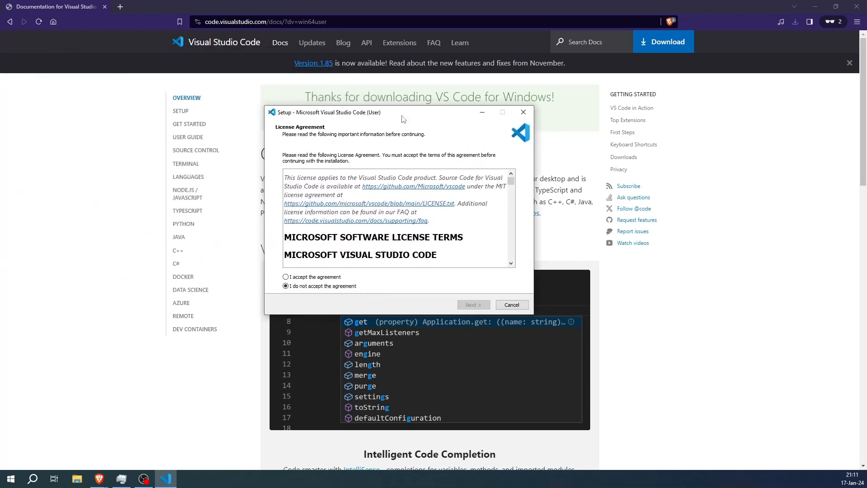
{"action": "left_click", "coordinate": [325, 278]}
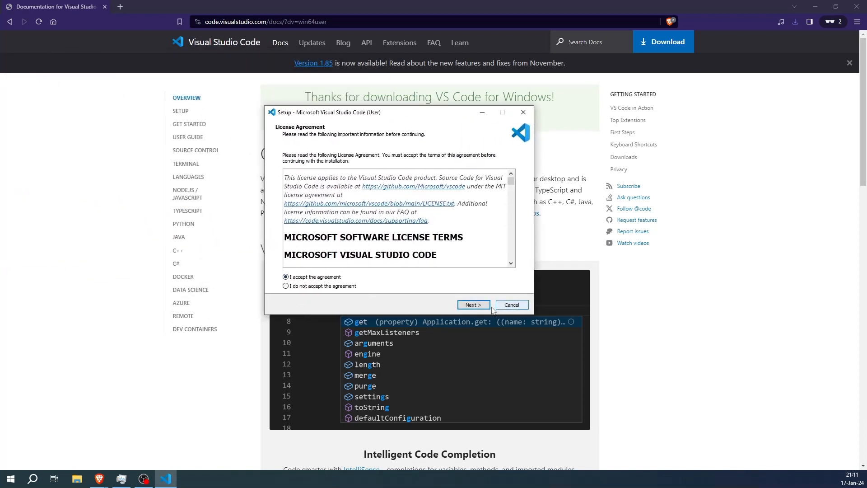
{"action": "left_click", "coordinate": [473, 304]}
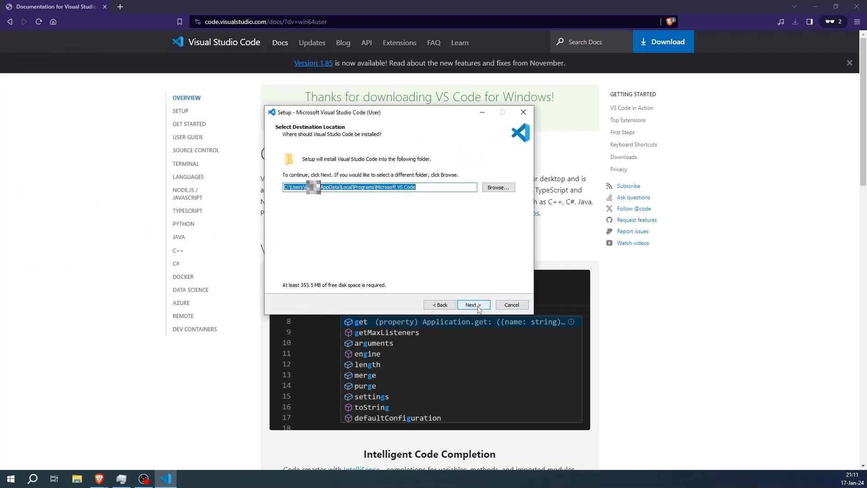
Change the destination folder's name to "Microsoft VS Code1" and keep "Visual Studio Code" as the Start Menu folder
{"action": "left_click", "coordinate": [418, 187]}
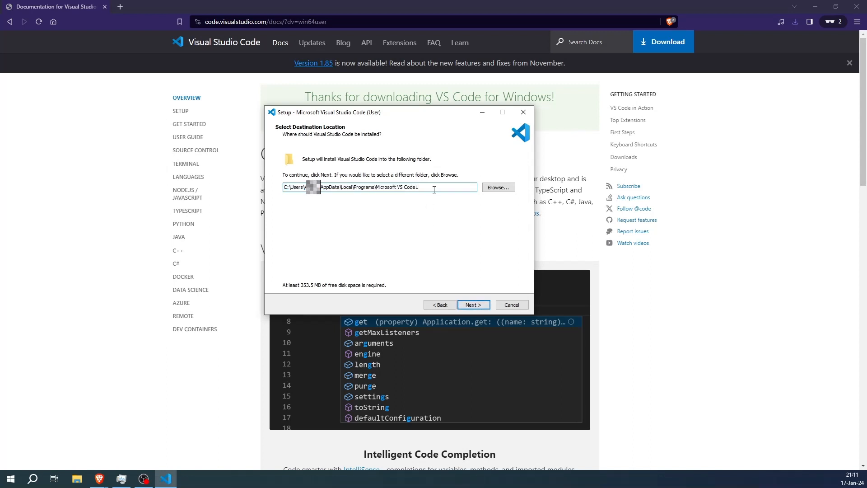
{"action": "left_click", "coordinate": [473, 305]}
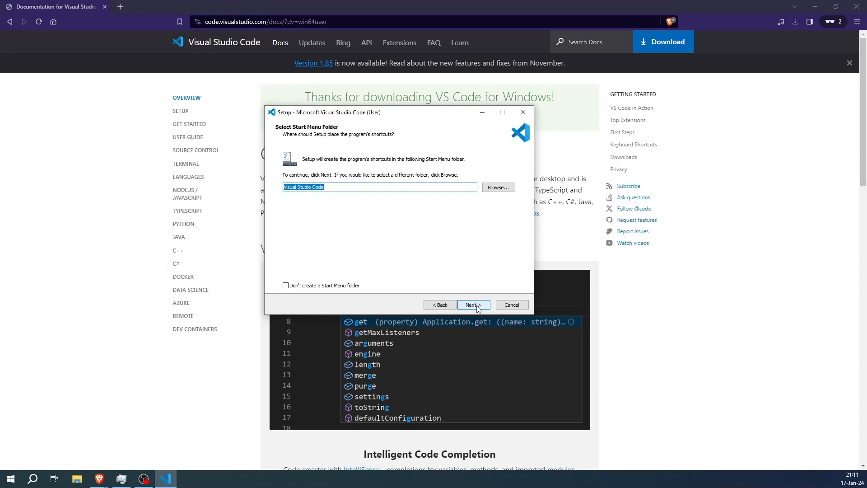
{"action": "left_click", "coordinate": [472, 305]}
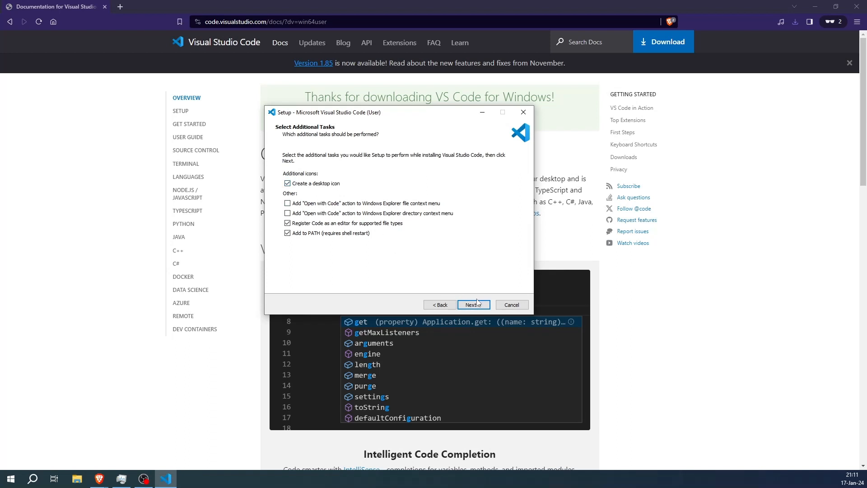
Install with a desktop icon, supported file type registration and Add to PATH, and finish setup by launching Visual Studio Code
{"action": "left_click", "coordinate": [482, 309]}
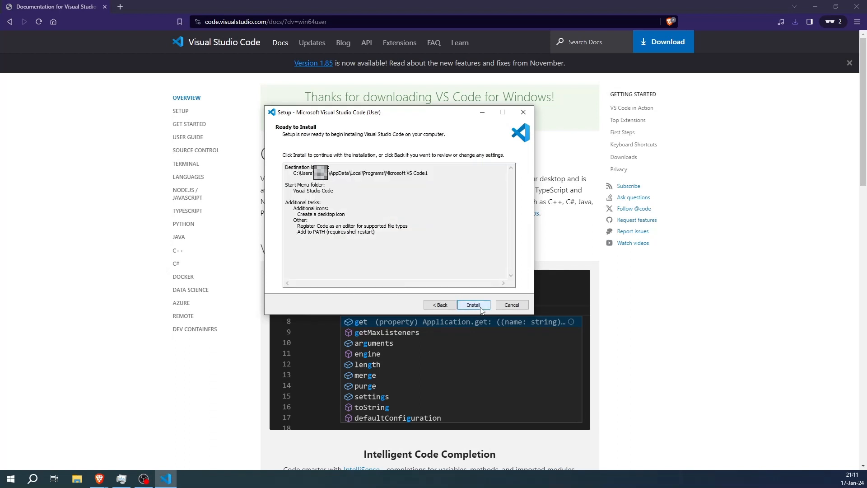
{"action": "left_click", "coordinate": [474, 305]}
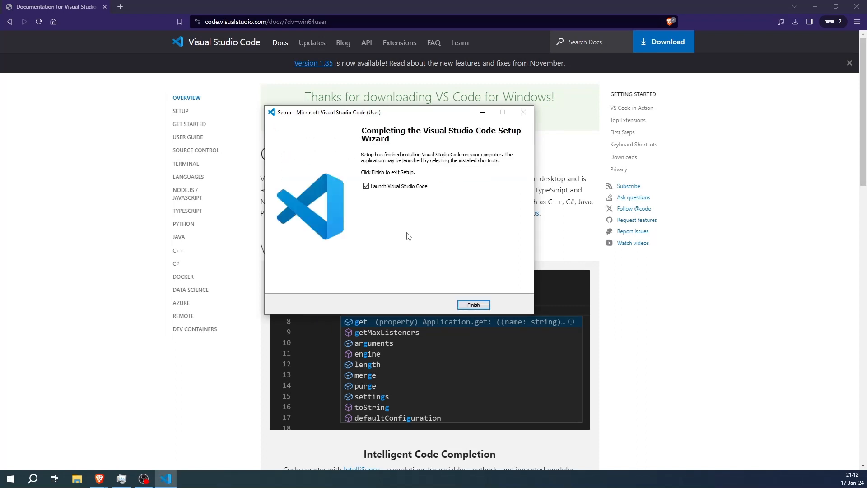
{"action": "left_click", "coordinate": [482, 307]}
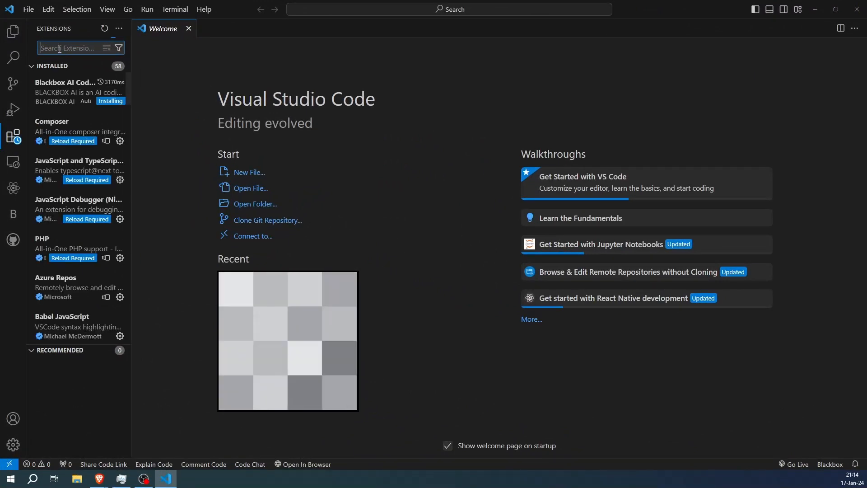
Search the extensions for "material", widen the results list, and view the Material Icon Theme details
{"action": "type", "text": "mate"}
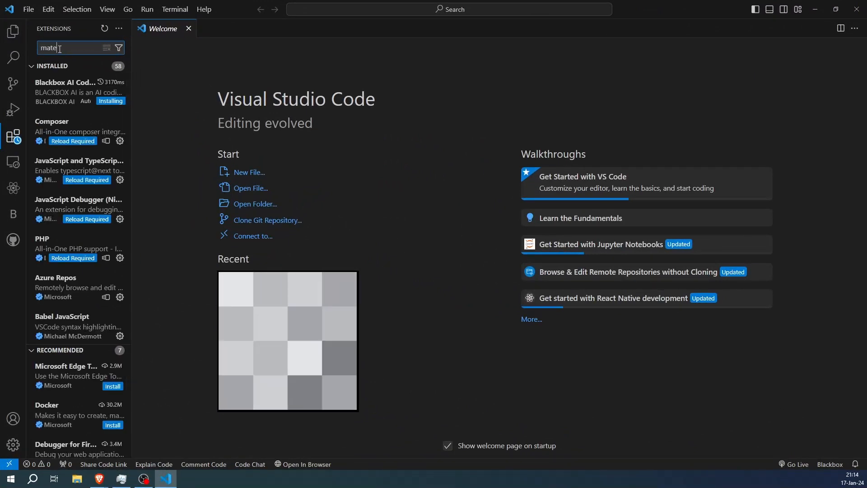
{"action": "type", "text": "rial"}
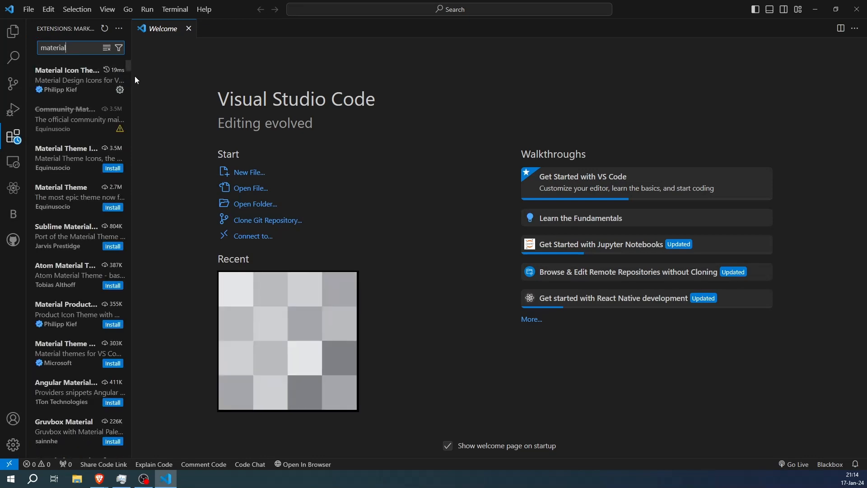
{"action": "left_click_drag", "start_coordinate": [130, 77], "coordinate": [315, 104]}
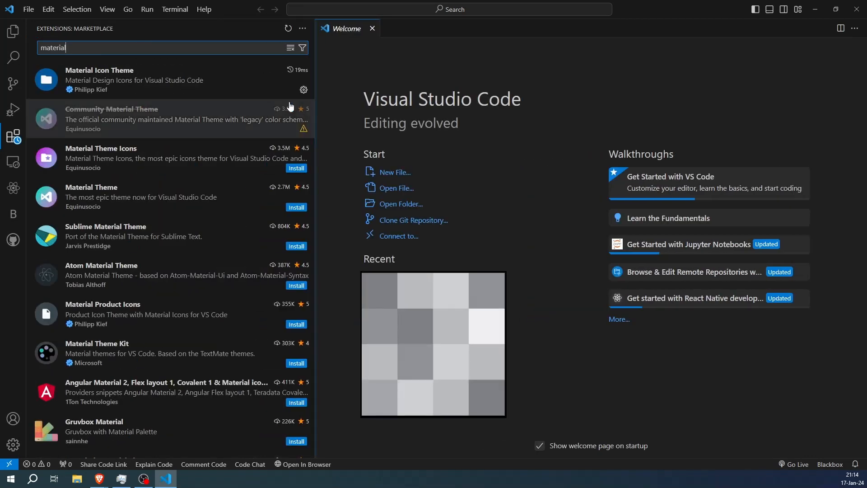
{"action": "left_click", "coordinate": [165, 82]}
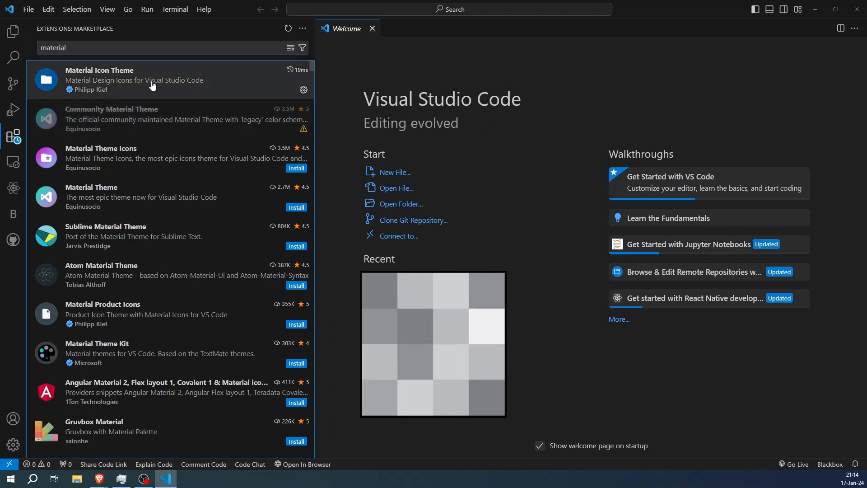
{"action": "left_click", "coordinate": [153, 86]}
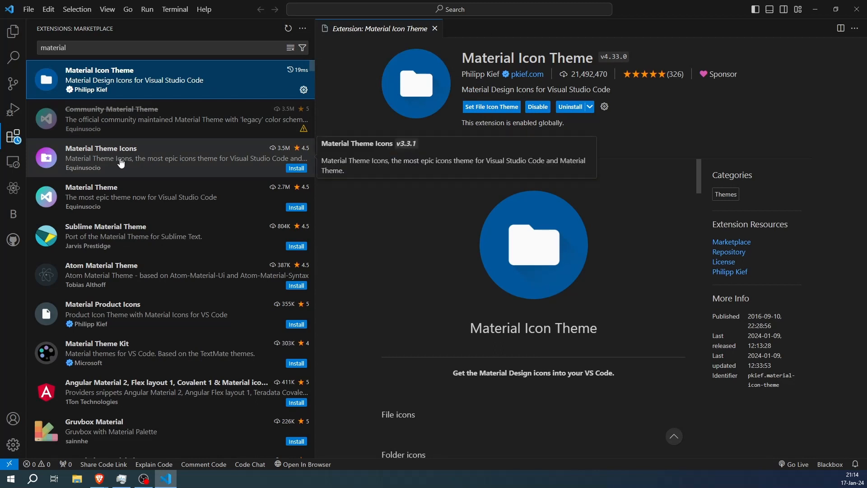
Search the extensions for "html" and view the details of HTML CSS Support and HTML Boilerplate
{"action": "double_click", "coordinate": [85, 51]}
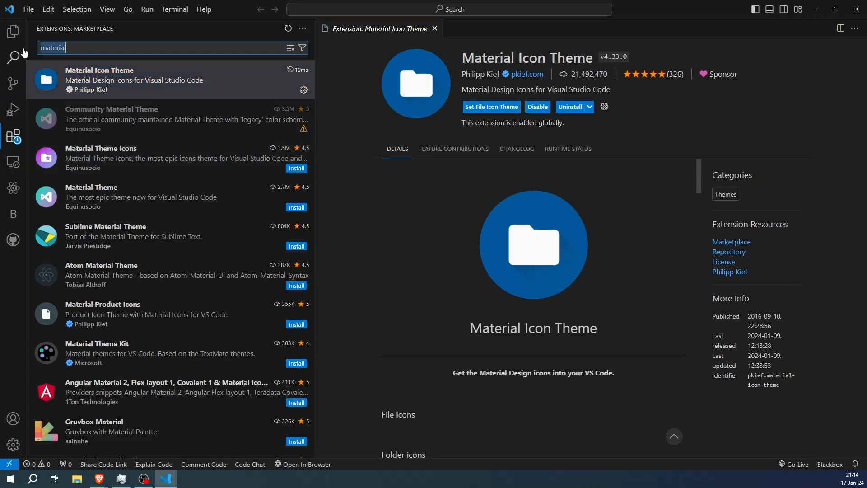
{"action": "type", "text": "html"}
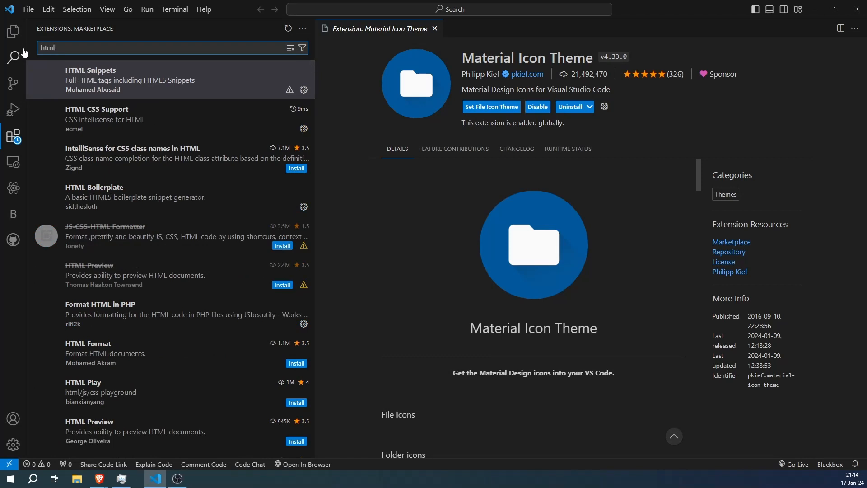
{"action": "mouse_move", "coordinate": [125, 124]}
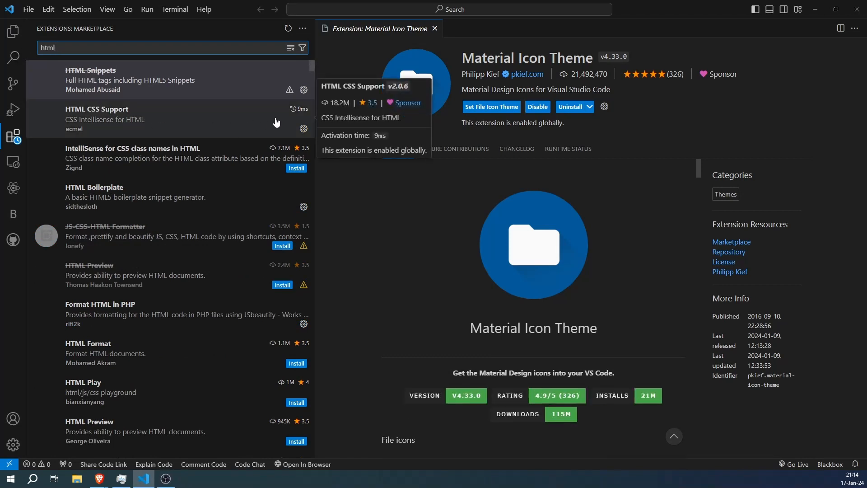
{"action": "left_click", "coordinate": [260, 125]}
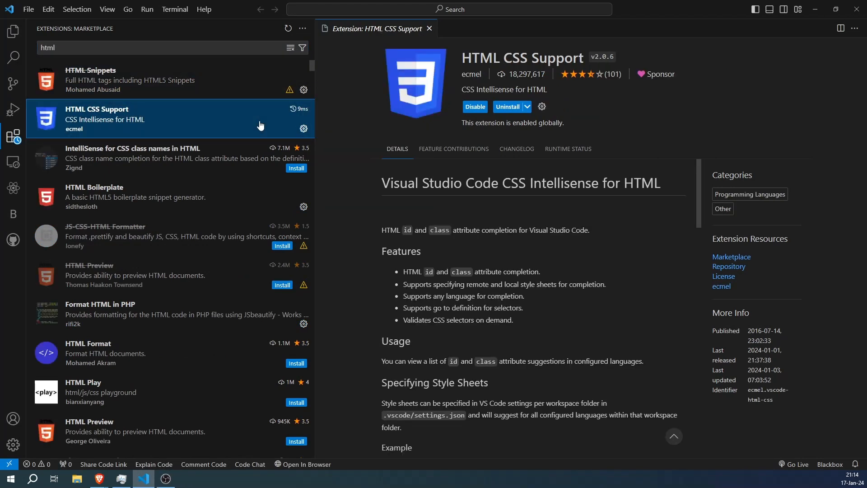
{"action": "left_click", "coordinate": [226, 189]}
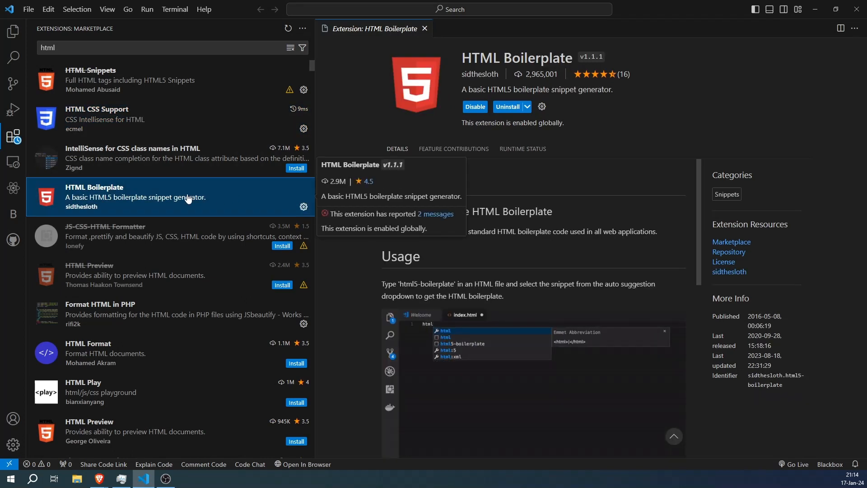
Search the extensions marketplace for "javascript" and look through the matching extensions
{"action": "triple_click", "coordinate": [96, 52]}
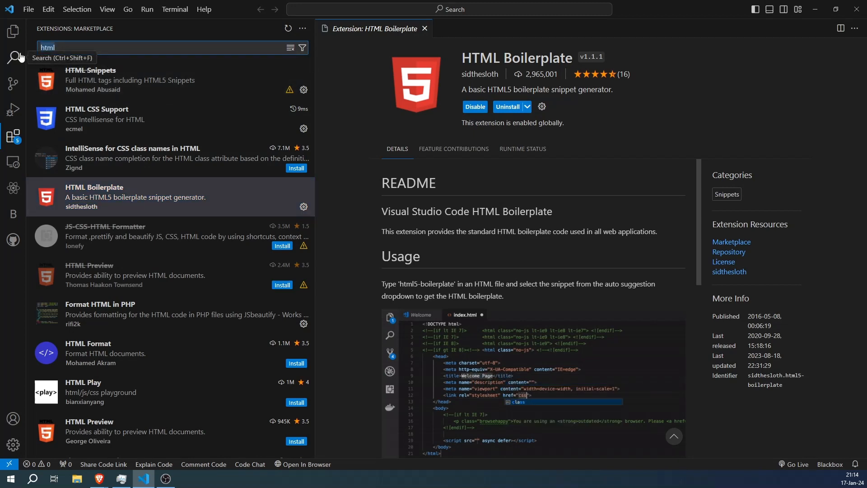
{"action": "type", "text": "javas"}
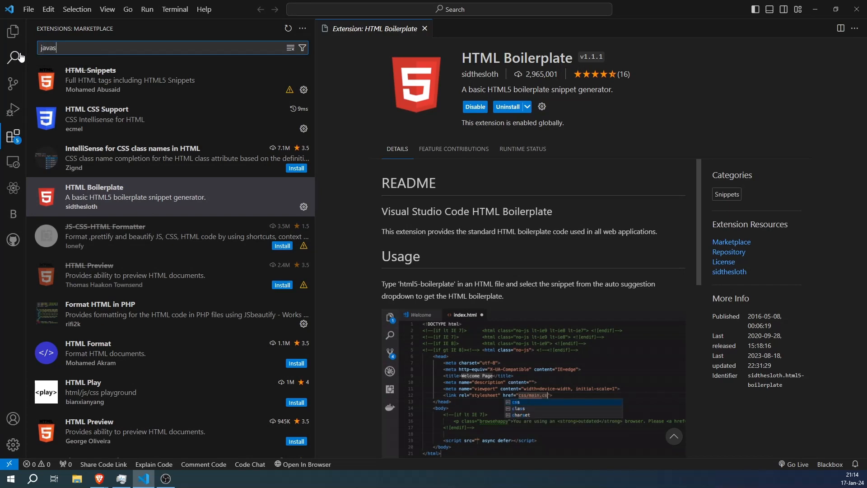
{"action": "type", "text": "cript"}
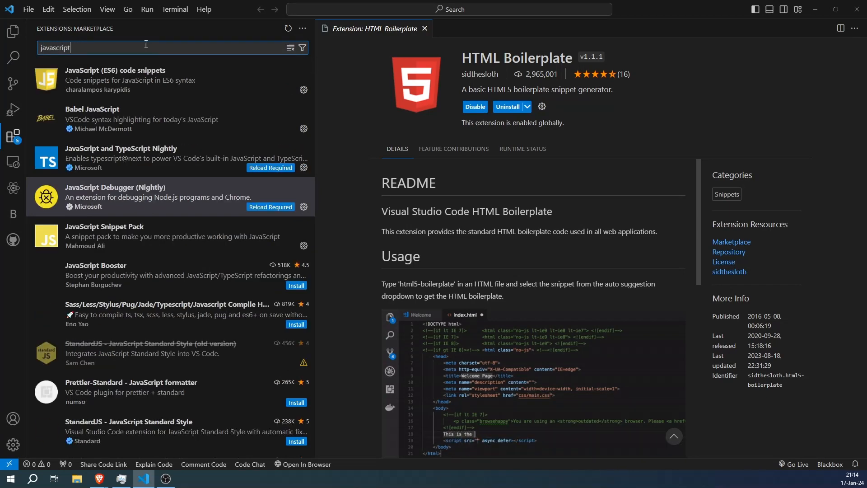
{"action": "mouse_move", "coordinate": [114, 82]}
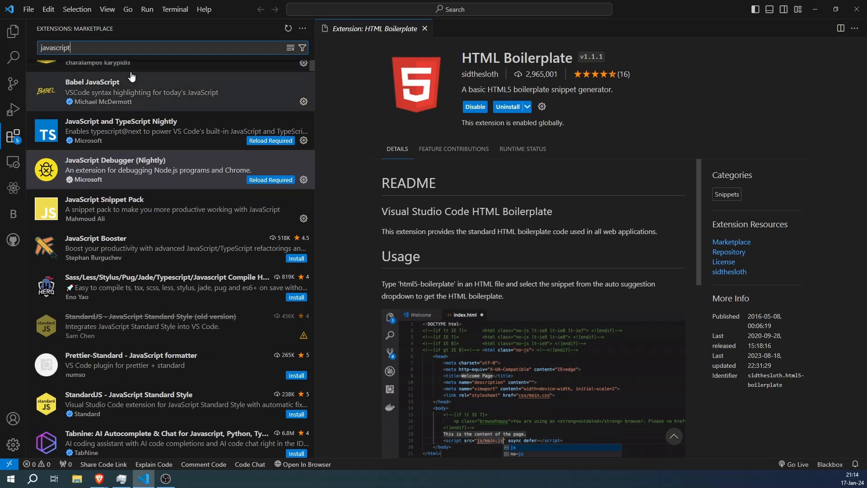
Search the extensions marketplace for "php" and view the details of Format HTML in PHP and PHP Debug
{"action": "key", "text": "ctrl+a"}
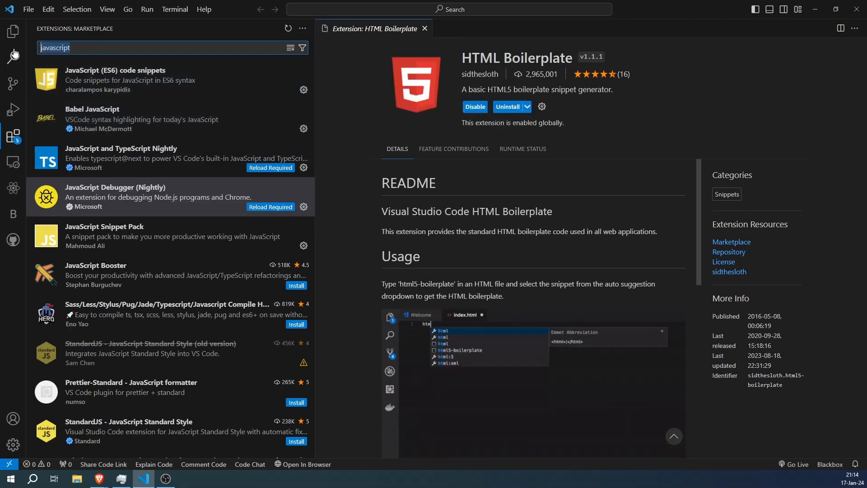
{"action": "type", "text": "php"}
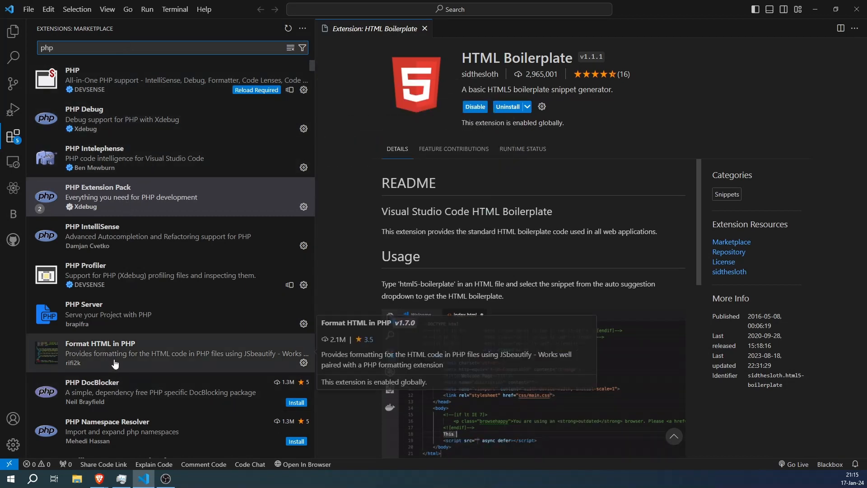
{"action": "left_click", "coordinate": [118, 364]}
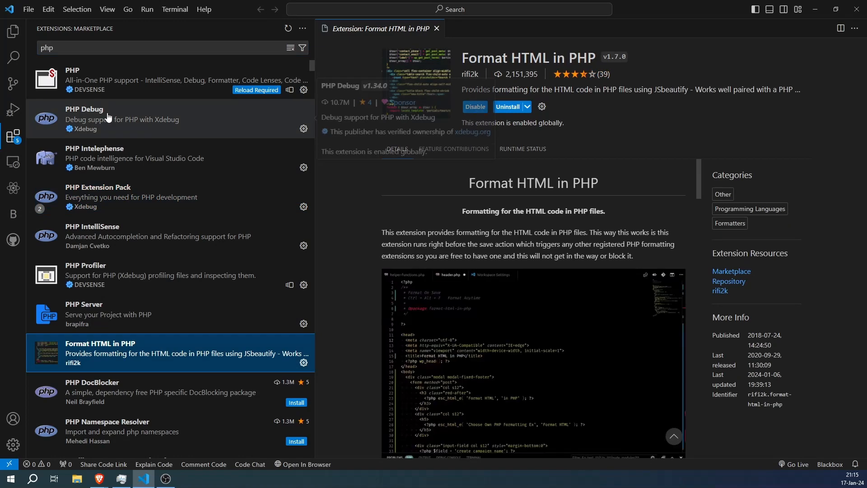
{"action": "left_click", "coordinate": [106, 122]}
Search the extensions for "python", view the Microsoft Python extension, and install the Python Extension Pack
{"action": "key", "text": "ctrl+shift+x"}
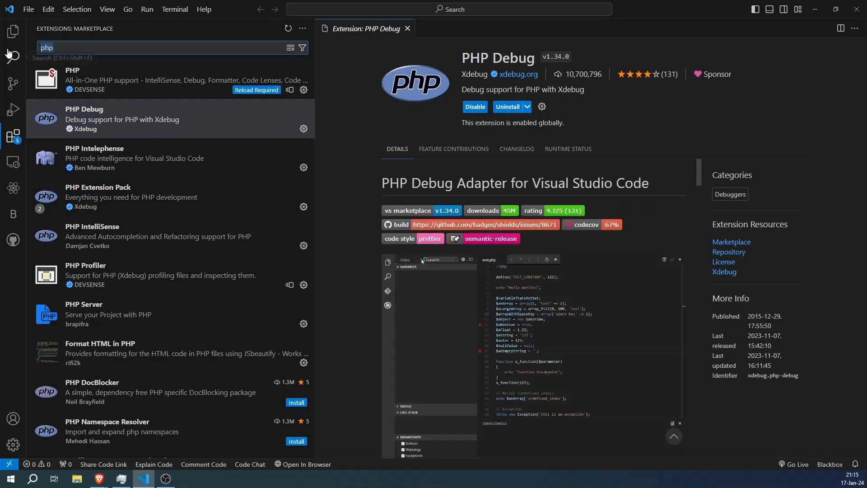
{"action": "type", "text": "python"}
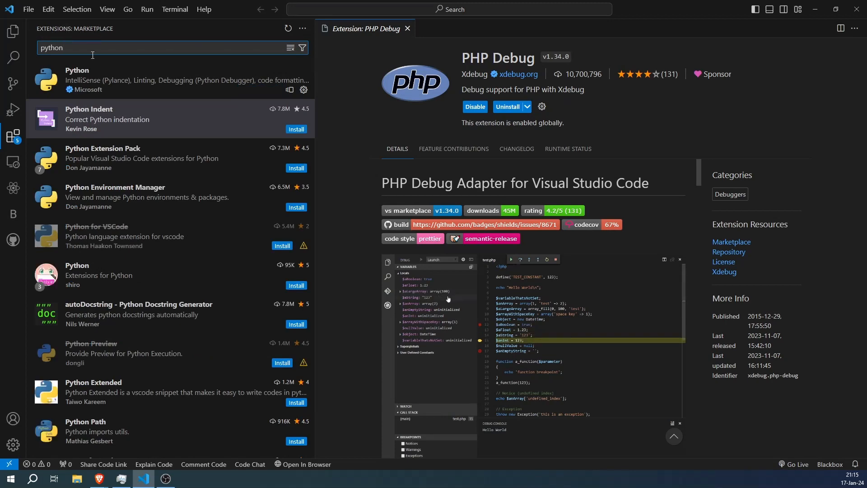
{"action": "left_click", "coordinate": [137, 83]}
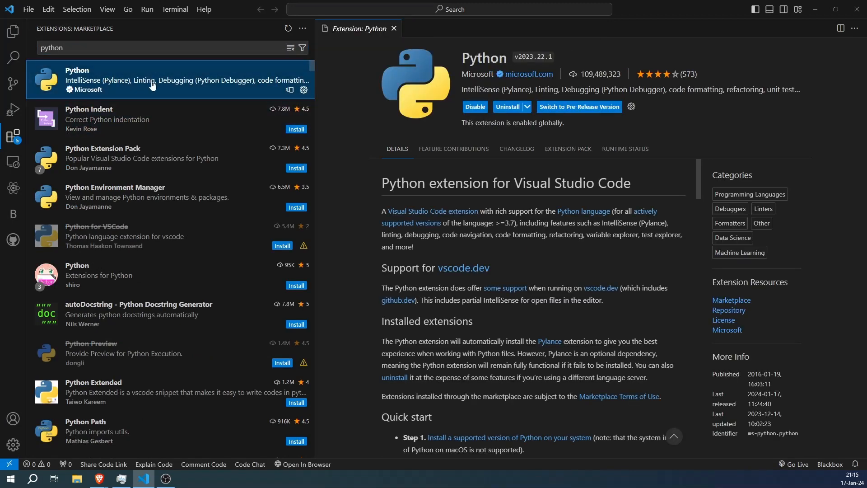
{"action": "left_click", "coordinate": [296, 168]}
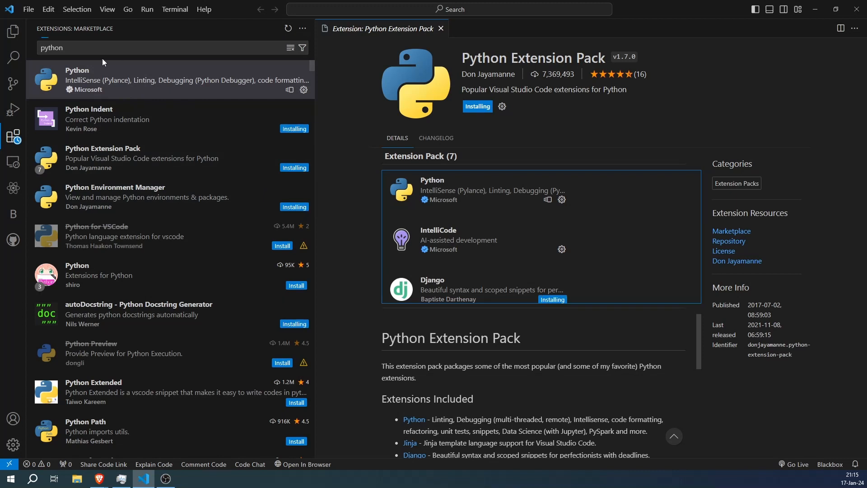
Search the extensions for "github" and look over GitHub Pull Requests and Issues and GitHub Repositories
{"action": "left_click_drag", "start_coordinate": [78, 48], "coordinate": [34, 47]}
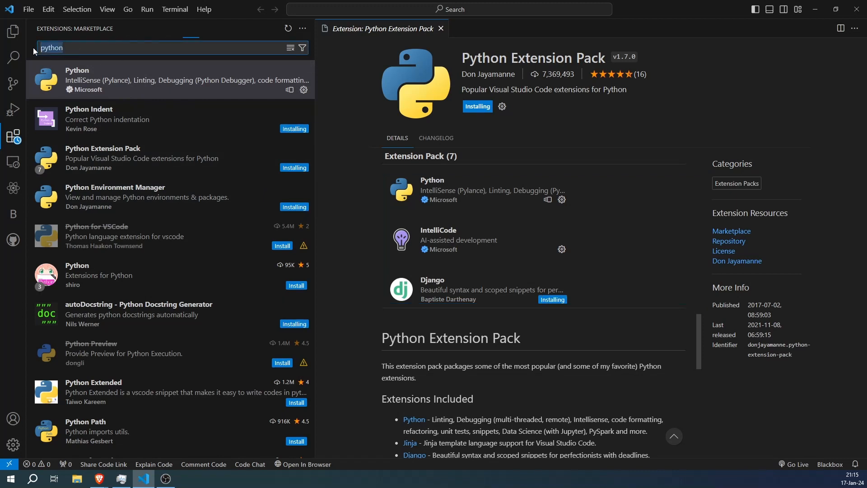
{"action": "key", "text": "BackSpace"}
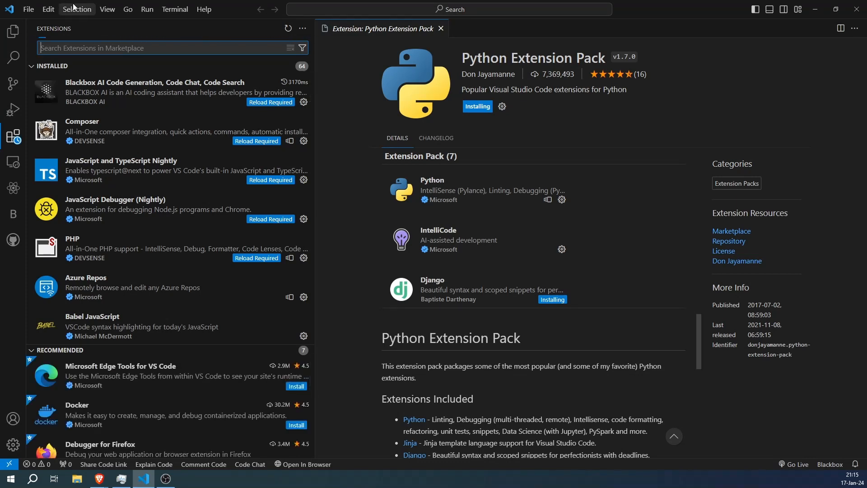
{"action": "type", "text": "githu"}
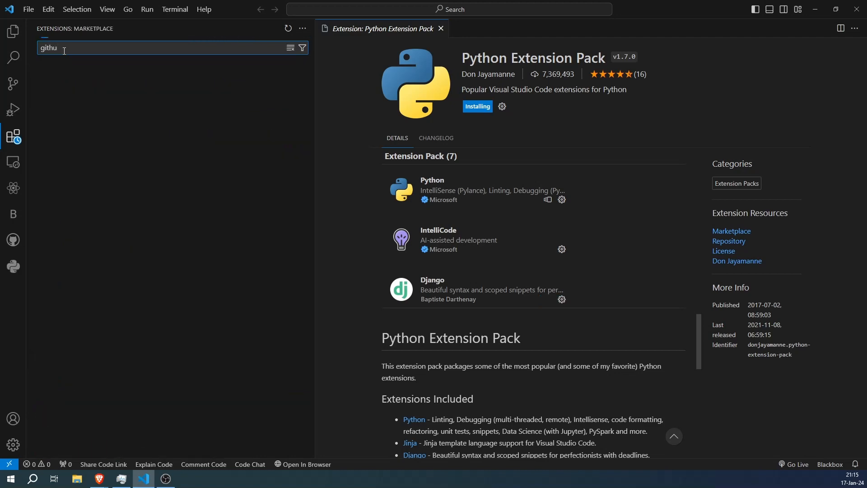
{"action": "type", "text": "b"}
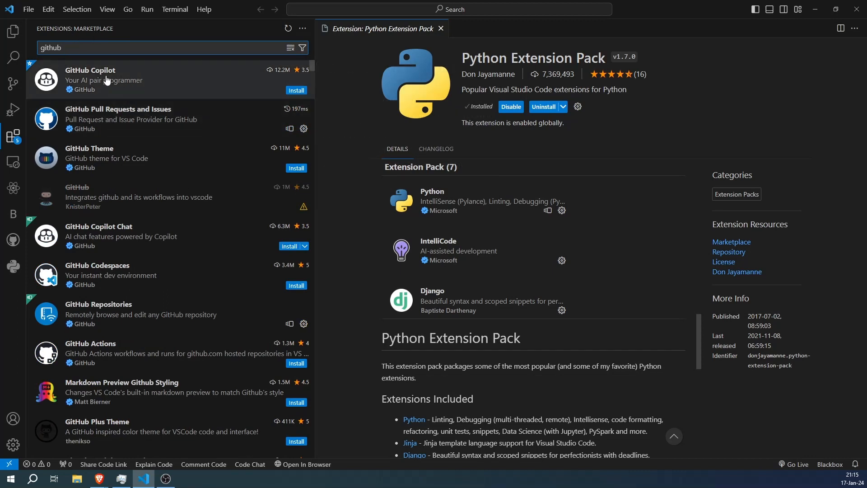
{"action": "mouse_move", "coordinate": [98, 123]}
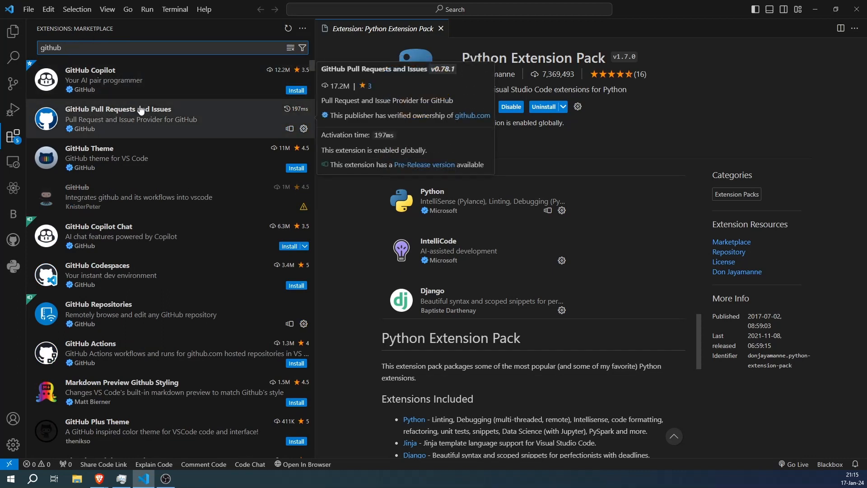
{"action": "mouse_move", "coordinate": [50, 310]}
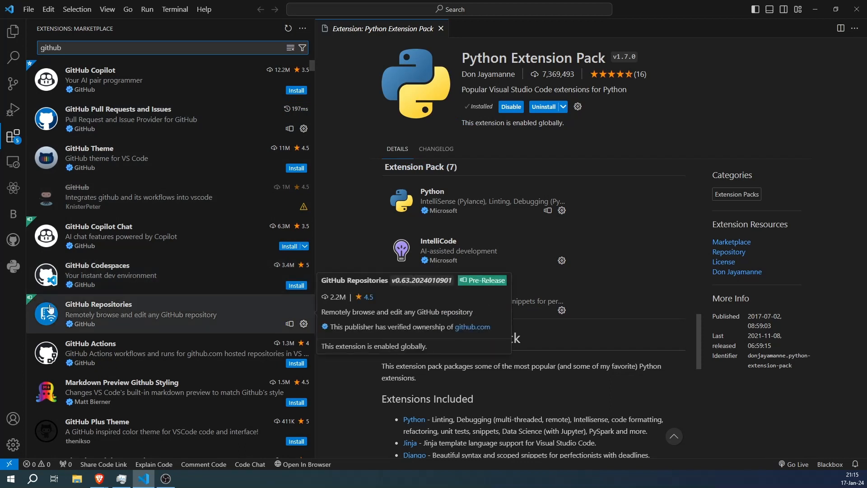
{"action": "left_click", "coordinate": [6, 323]}
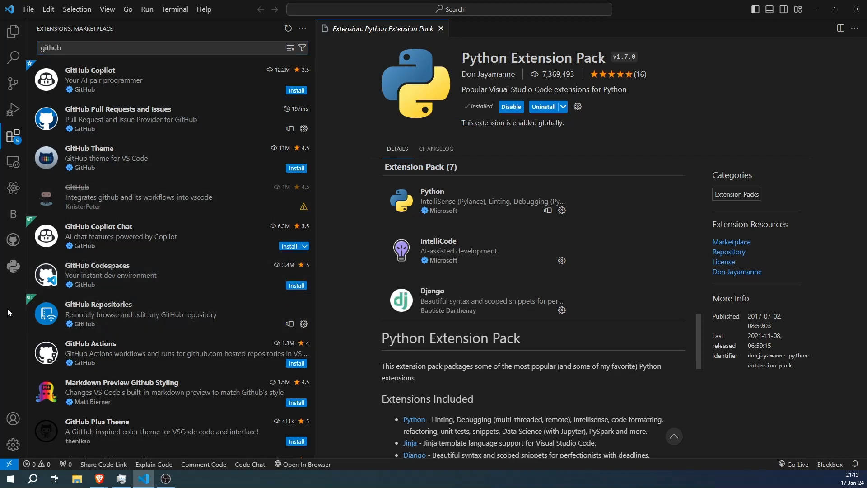
View the GitHub pull requests and issues, the file Explorer, and the signed-in account's options
{"action": "left_click", "coordinate": [13, 241]}
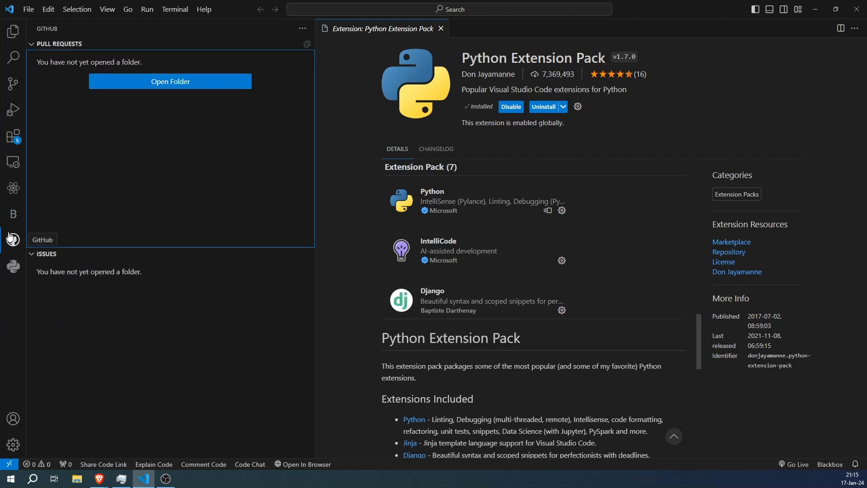
{"action": "left_click", "coordinate": [13, 32]}
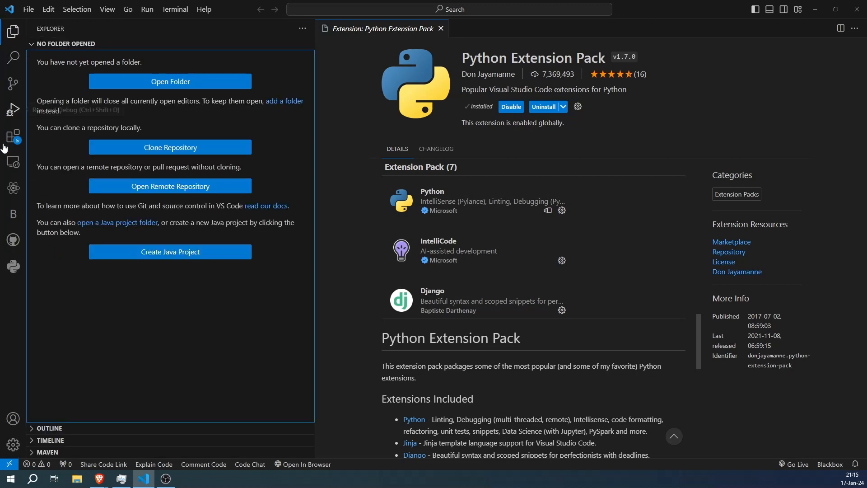
{"action": "left_click", "coordinate": [15, 419]}
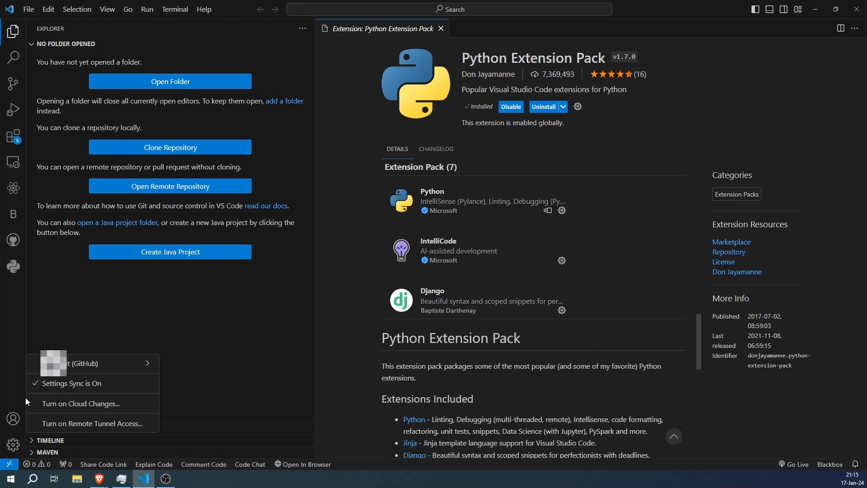
{"action": "mouse_move", "coordinate": [74, 364]}
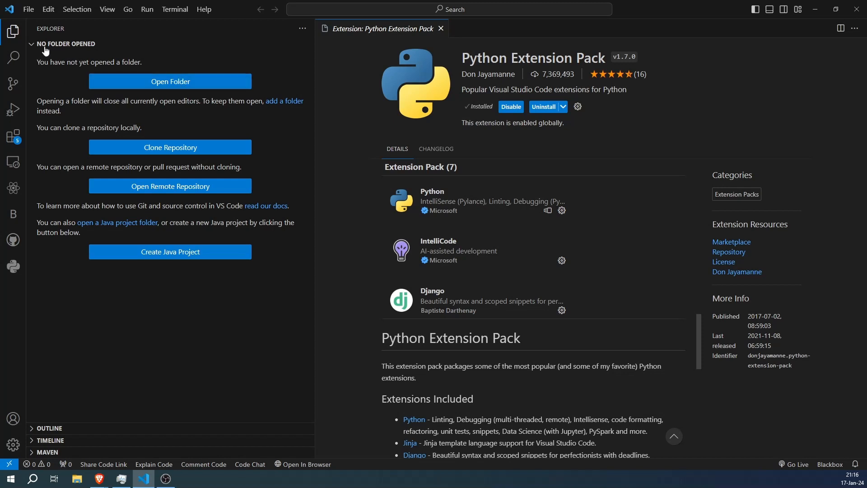
Create a new folder named VSC on the Desktop and open it as the working folder
{"action": "left_click", "coordinate": [195, 82]}
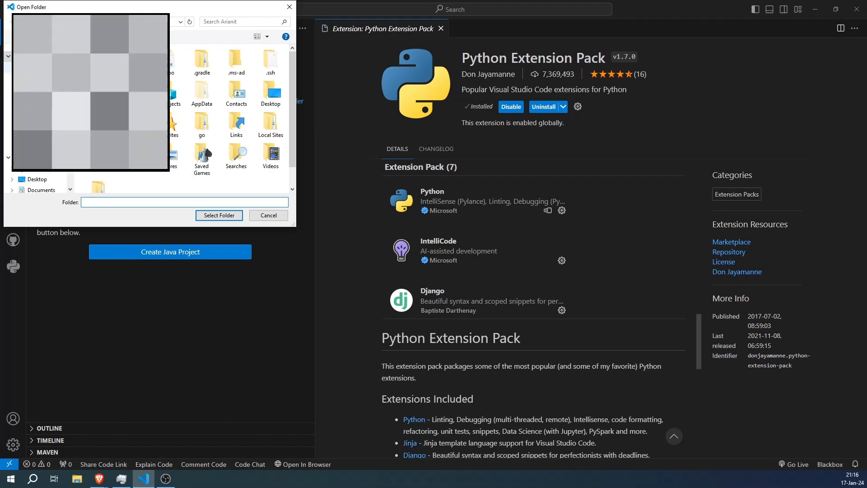
{"action": "left_click", "coordinate": [37, 68]}
{"action": "left_click", "coordinate": [49, 36]}
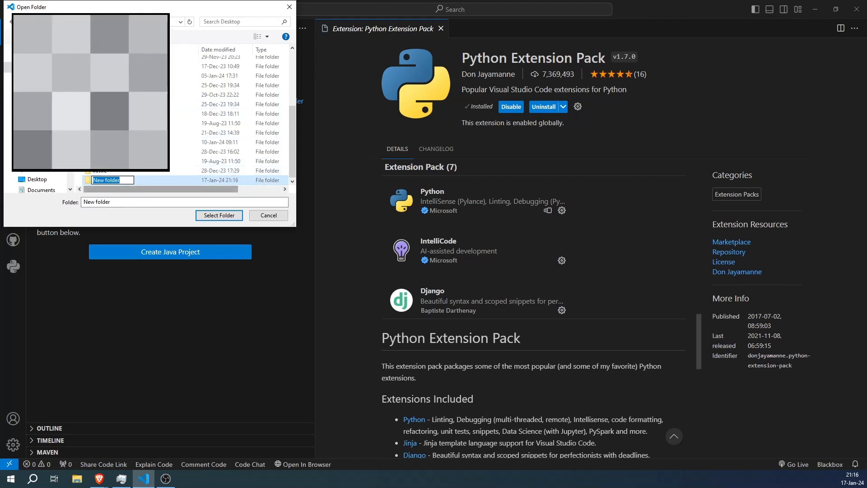
{"action": "type", "text": "visual studion"}
{"action": "key", "text": "Escape"}
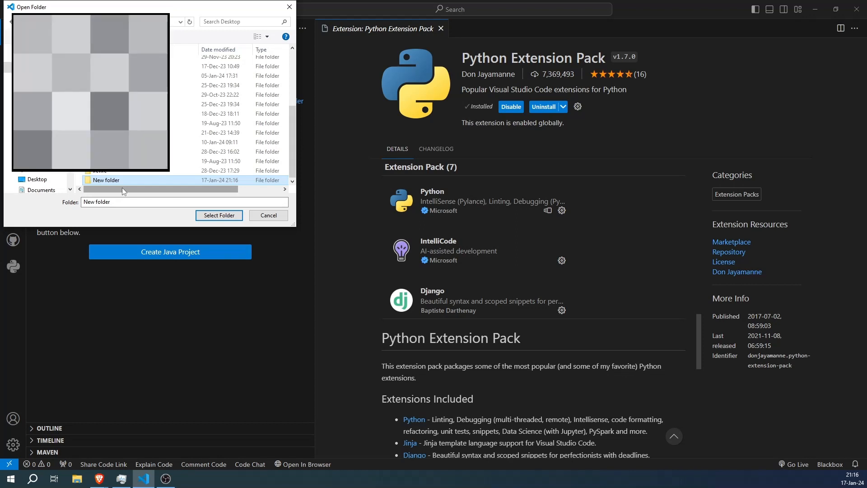
{"action": "right_click", "coordinate": [108, 181]}
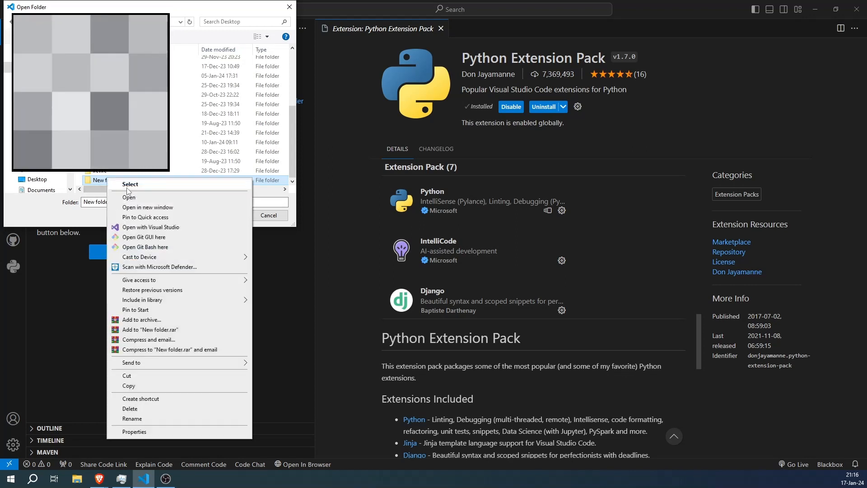
{"action": "left_click", "coordinate": [138, 419]}
{"action": "type", "text": "VSC"}
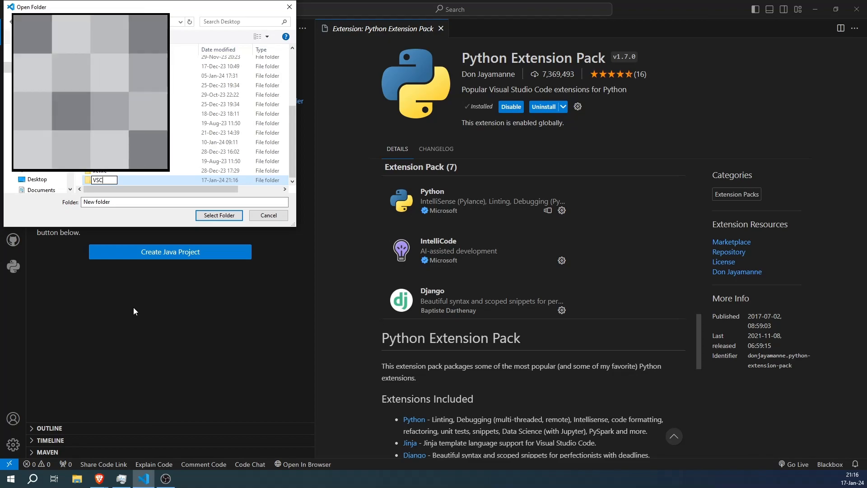
{"action": "key", "text": "Return"}
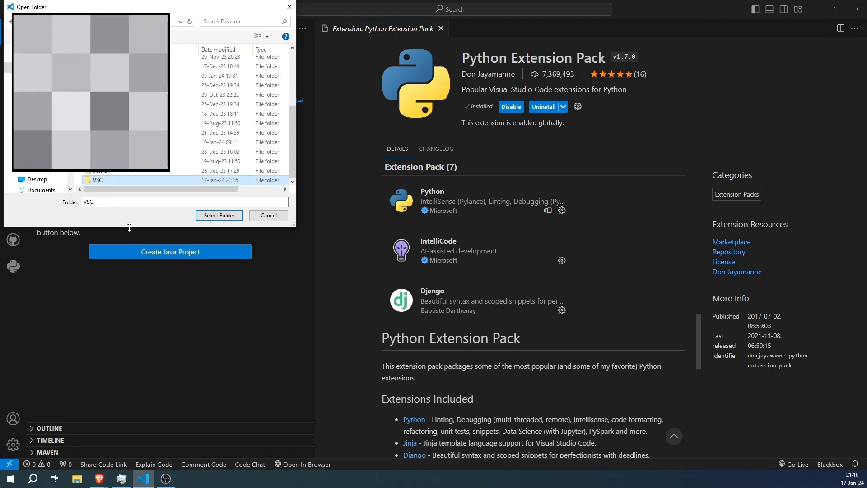
{"action": "key", "text": "Return"}
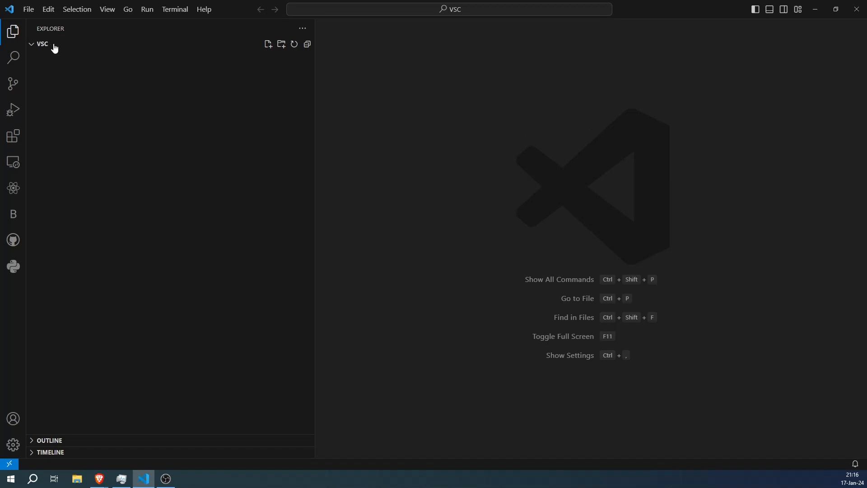
Create a file named index.html in the VSC folder and narrow the Explorer sidebar
{"action": "left_click", "coordinate": [268, 48]}
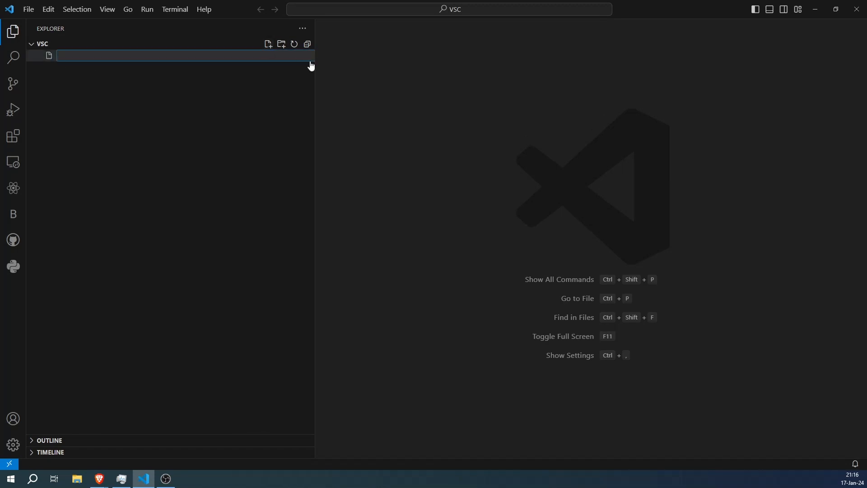
{"action": "left_click_drag", "start_coordinate": [314, 64], "coordinate": [201, 63]}
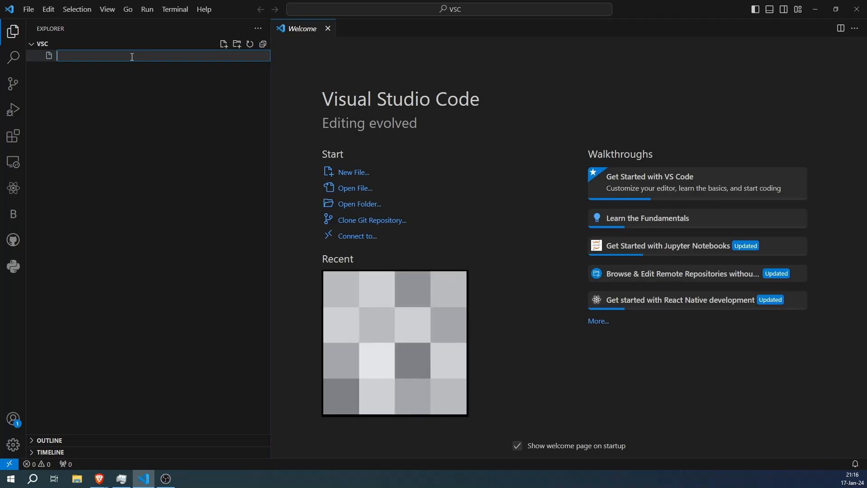
{"action": "type", "text": "index.html"}
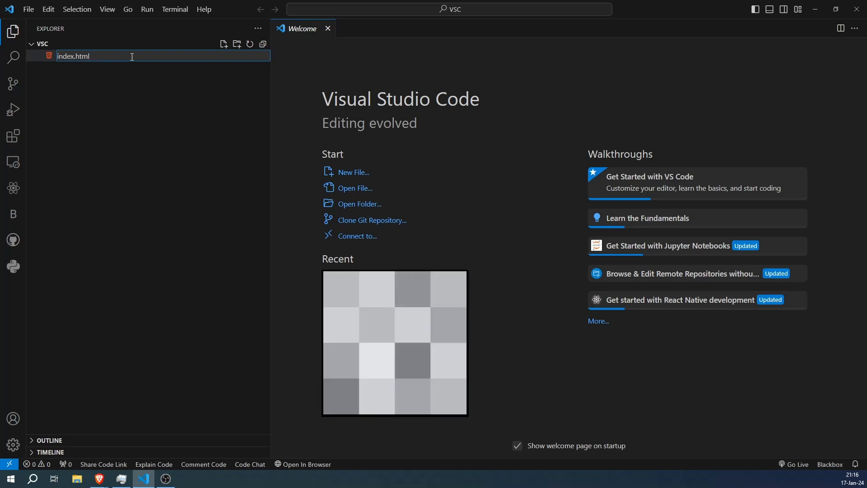
{"action": "key", "text": "Return"}
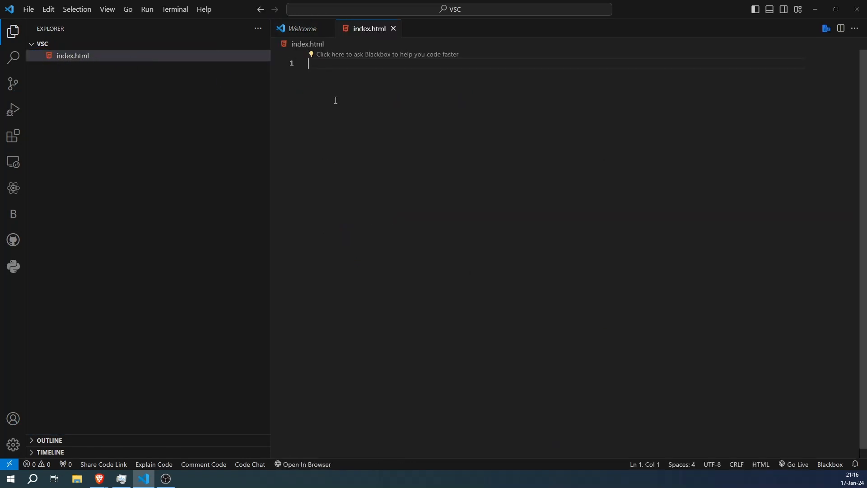
Fill index.html with the HTML boilerplate and an h1 heading "Hello Visual Studio Code" in the body, and save the file
{"action": "key", "text": "Return"}
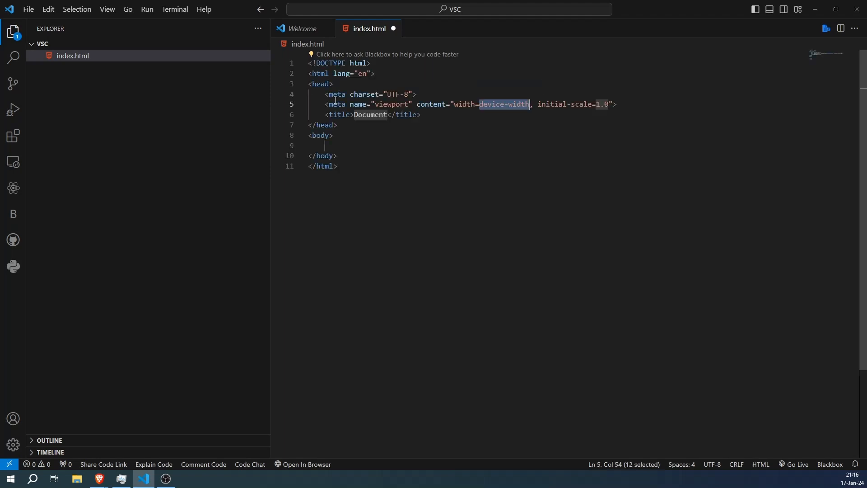
{"action": "left_click", "coordinate": [355, 148]}
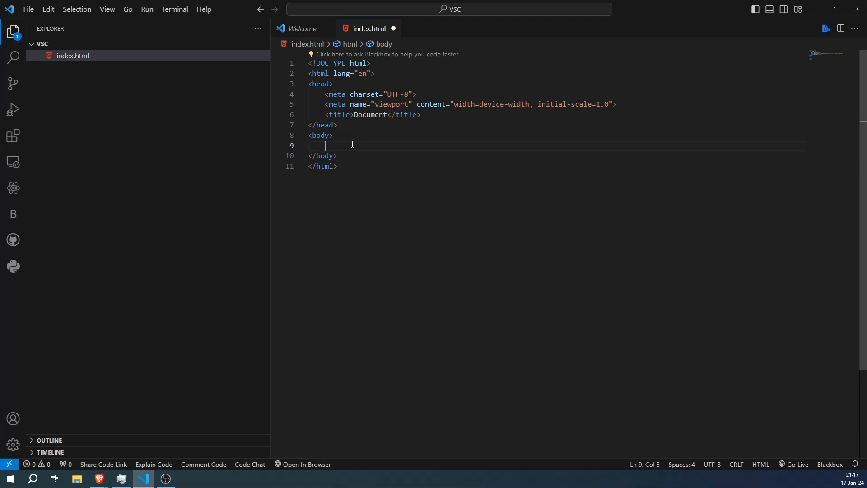
{"action": "type", "text": "h1"}
{"action": "key", "text": "Return"}
{"action": "type", "text": "Hello V"}
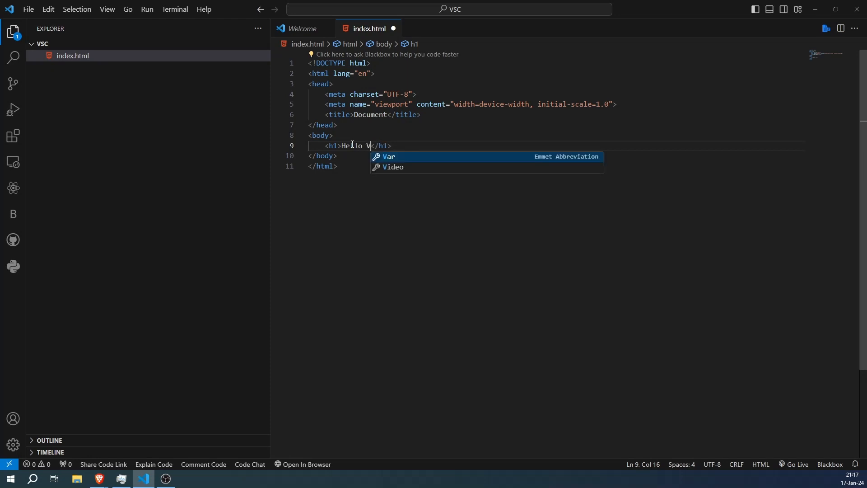
{"action": "type", "text": "isua"}
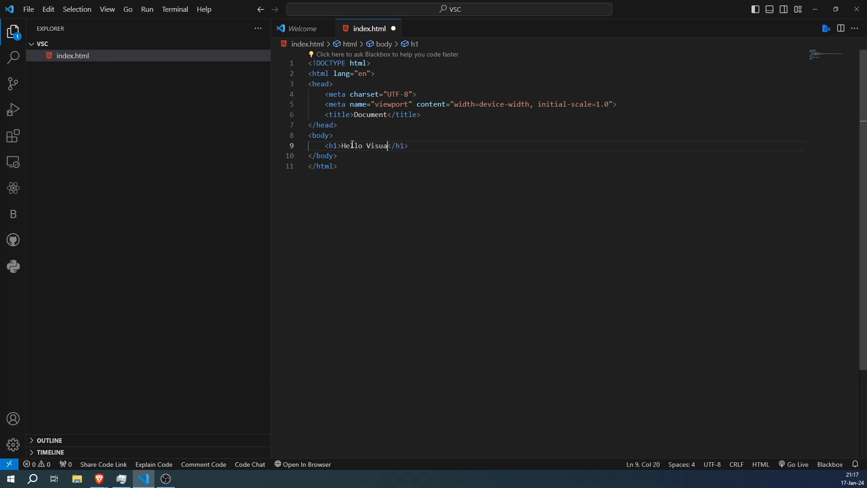
{"action": "type", "text": "l Studio Code"}
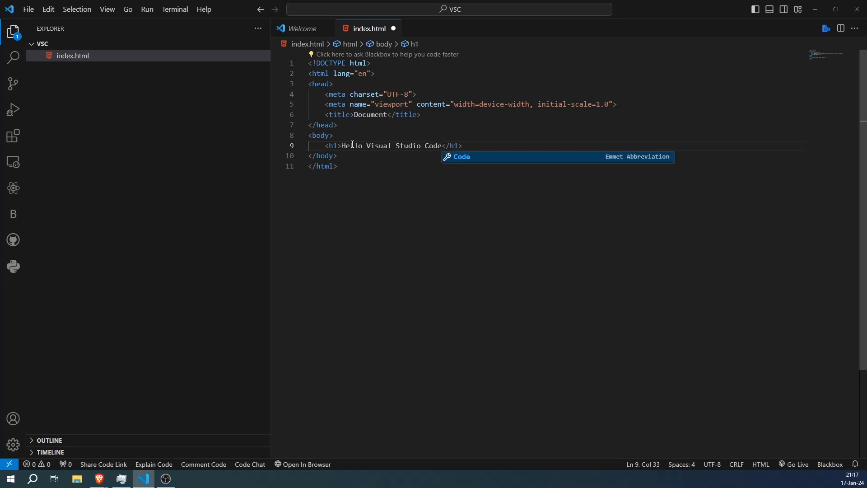
{"action": "left_click", "coordinate": [355, 166]}
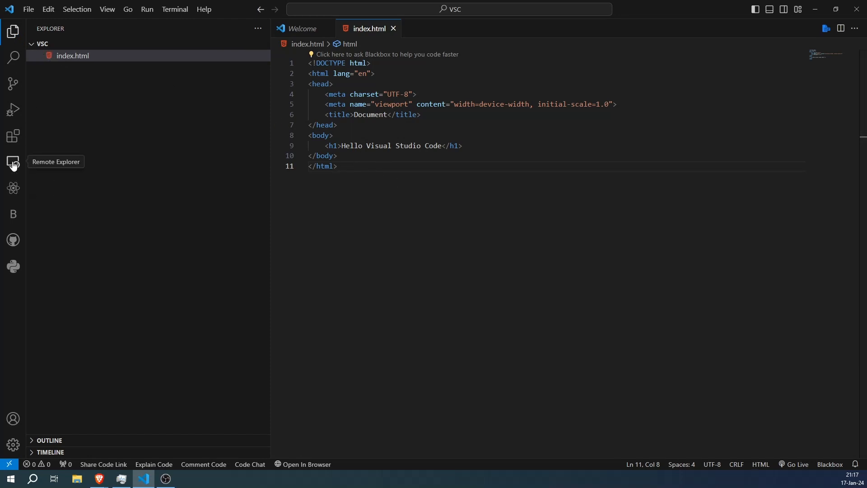
Search the extension marketplace for "live server" and open the details page of the Live Server extension by Ritwick Dey
{"action": "left_click", "coordinate": [11, 136]}
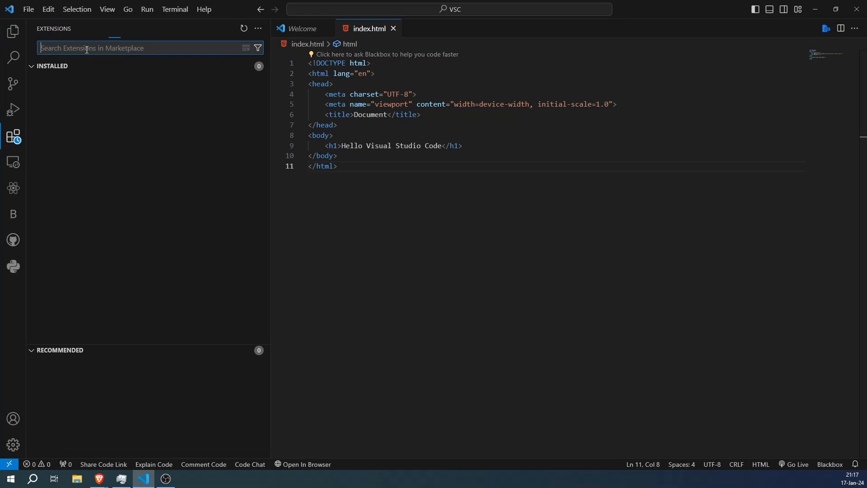
{"action": "type", "text": "live serv"}
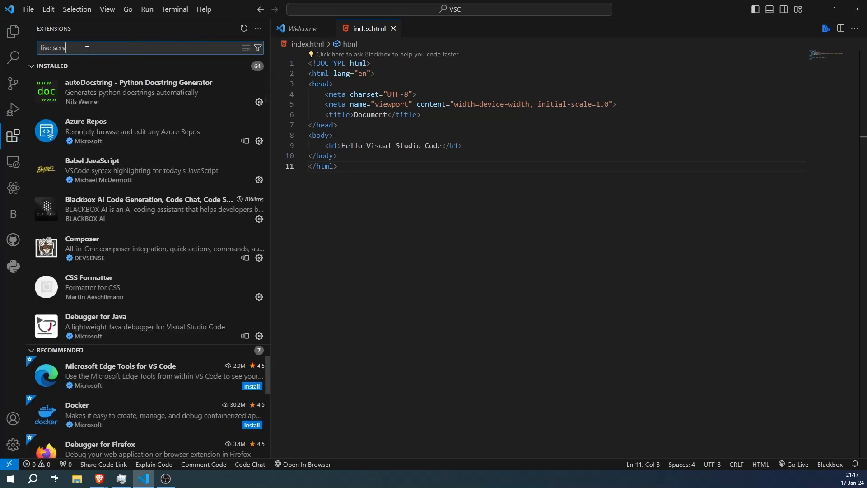
{"action": "type", "text": "er"}
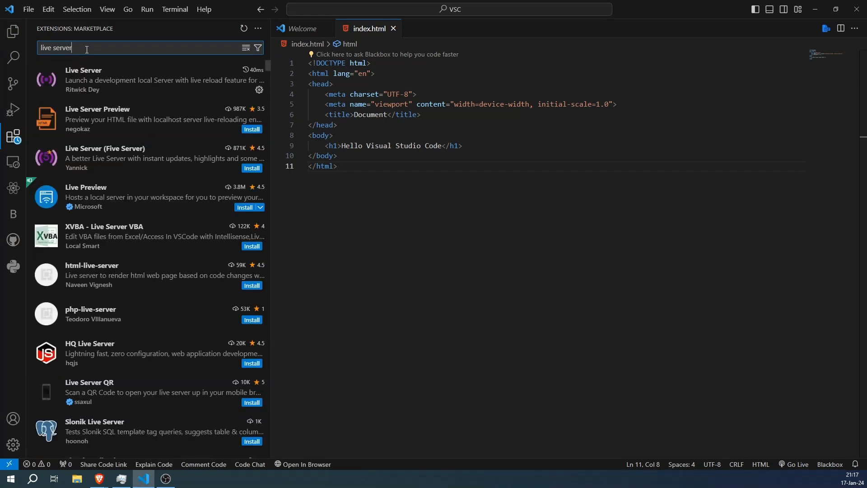
{"action": "left_click", "coordinate": [128, 85]}
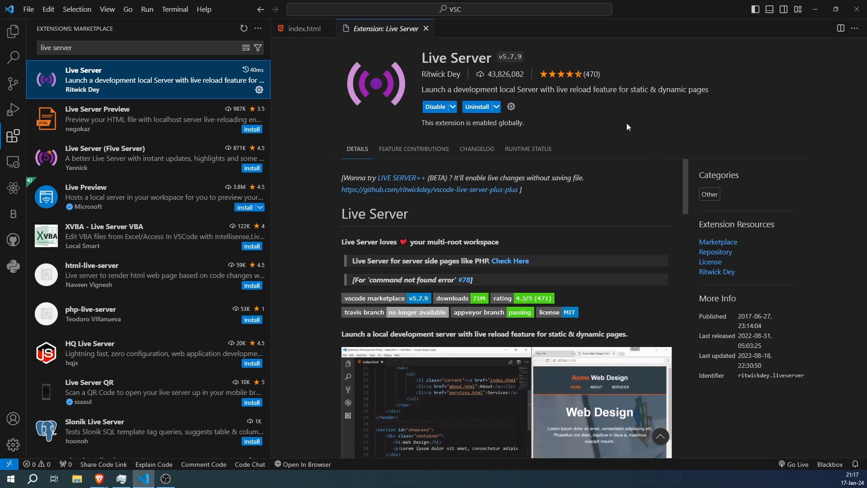
Serve index.html with Live Server and allow Visual Studio Code through the Windows firewall on public networks
{"action": "left_click", "coordinate": [315, 34]}
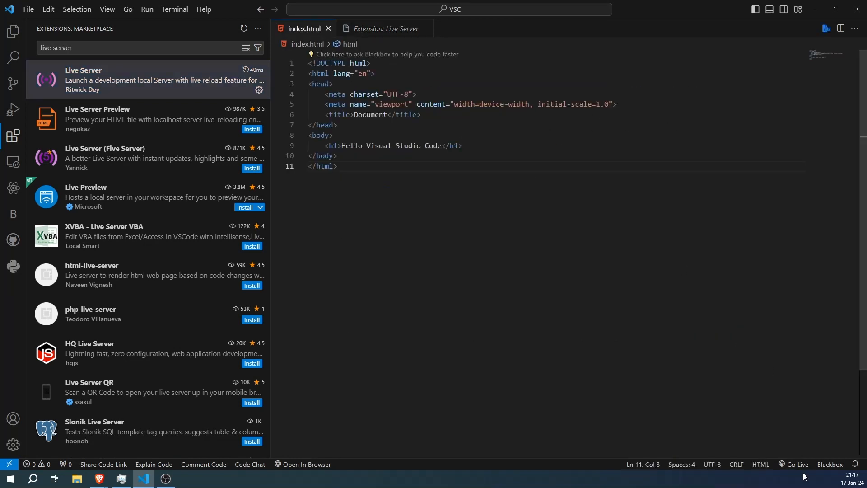
{"action": "left_click", "coordinate": [800, 465]}
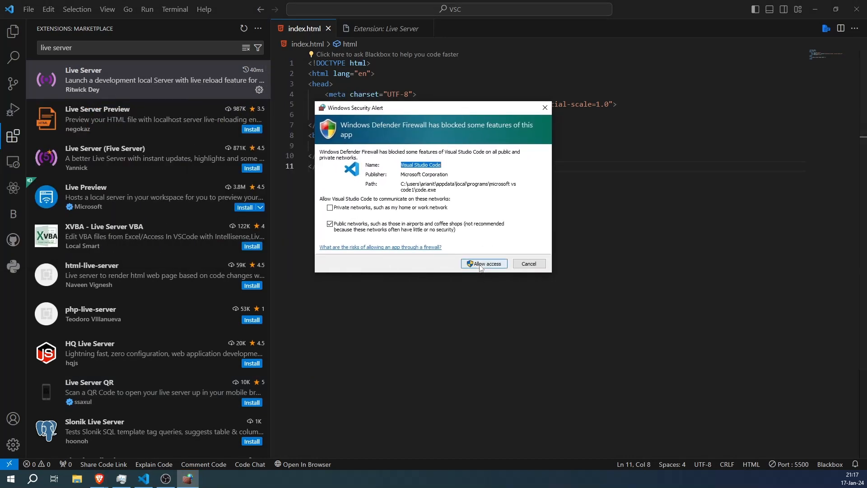
{"action": "left_click", "coordinate": [482, 264]}
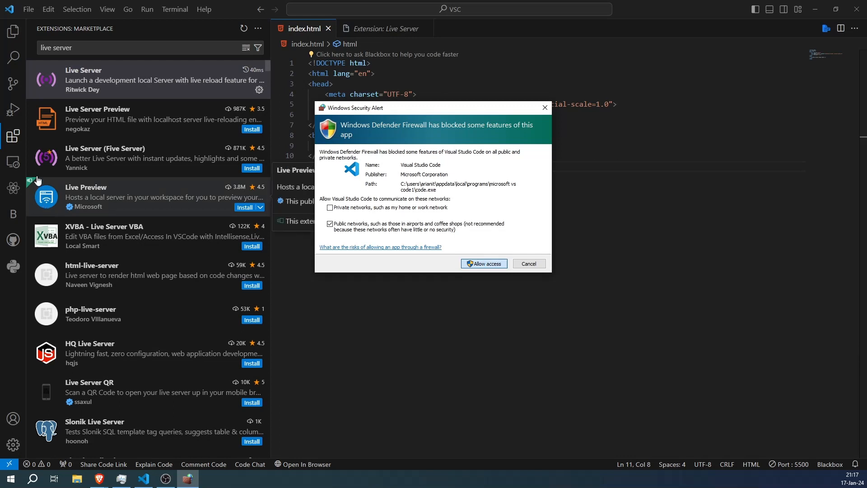
{"action": "left_click", "coordinate": [493, 262]}
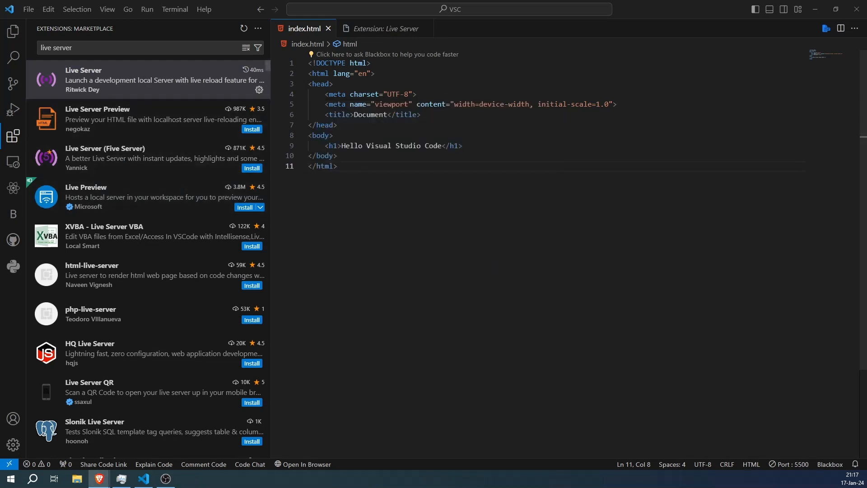
Examine the served page's heading in the browser window, then minimize the browser and return to the file Explorer in Visual Studio Code
{"action": "left_click_drag", "start_coordinate": [866, 68], "coordinate": [202, 75]}
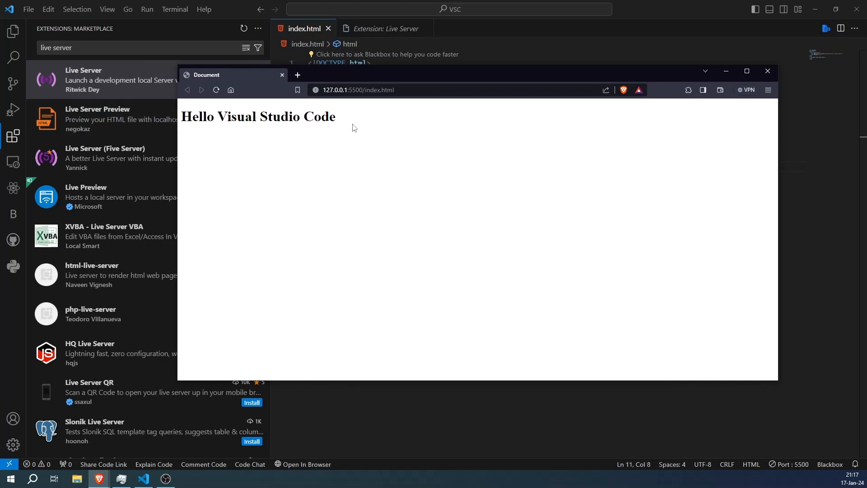
{"action": "left_click_drag", "start_coordinate": [339, 118], "coordinate": [176, 110]}
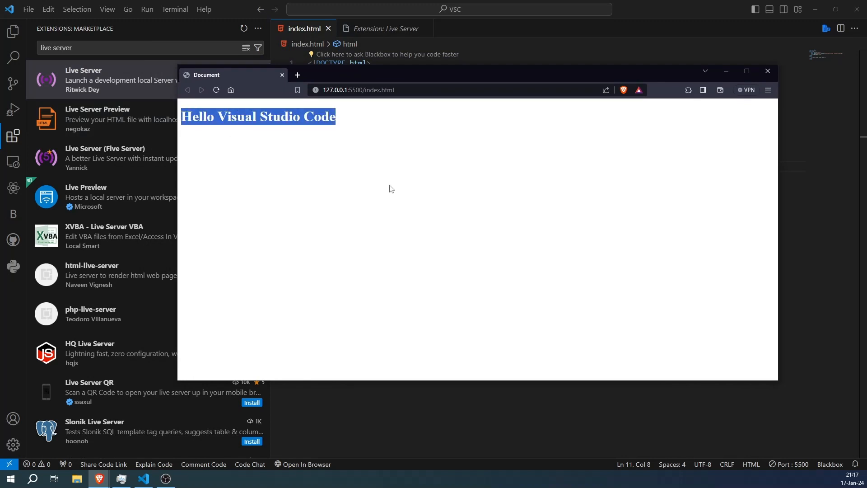
{"action": "left_click", "coordinate": [725, 72]}
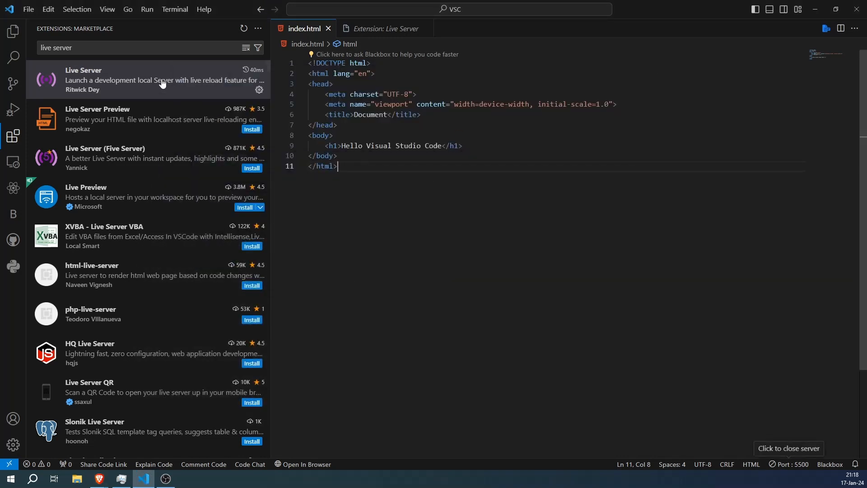
{"action": "left_click", "coordinate": [11, 38]}
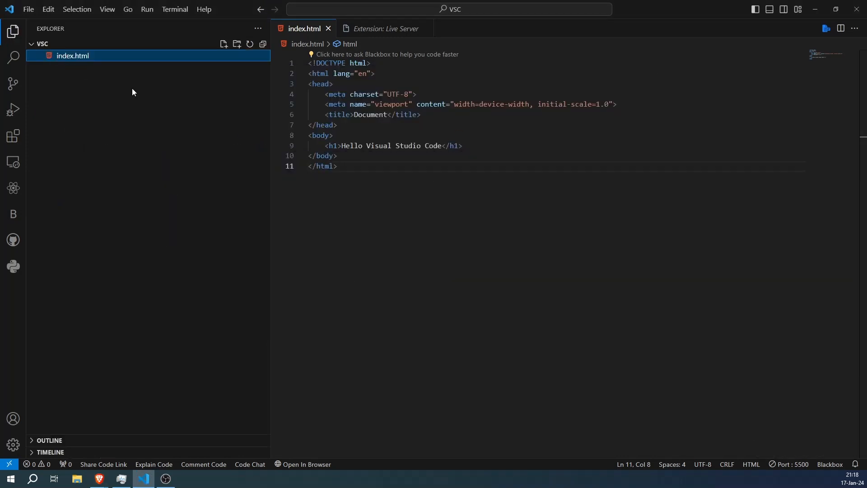